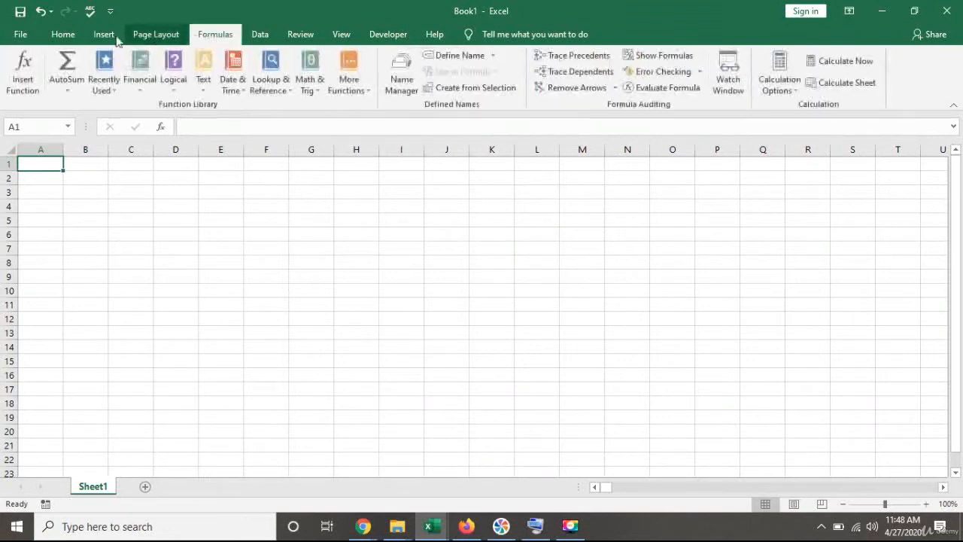
Select the single cells F5 and F6 in turn on the blank sheet.
click(64, 35)
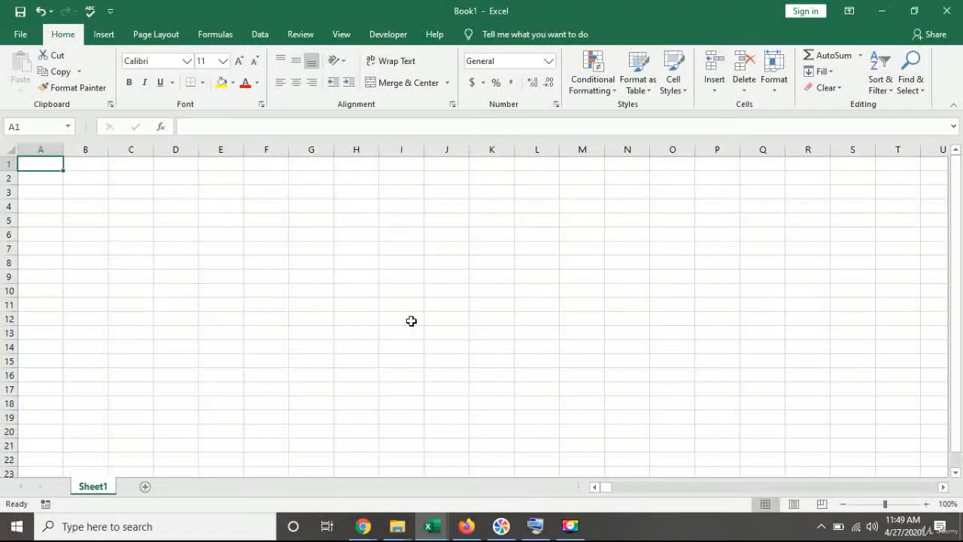
click(265, 222)
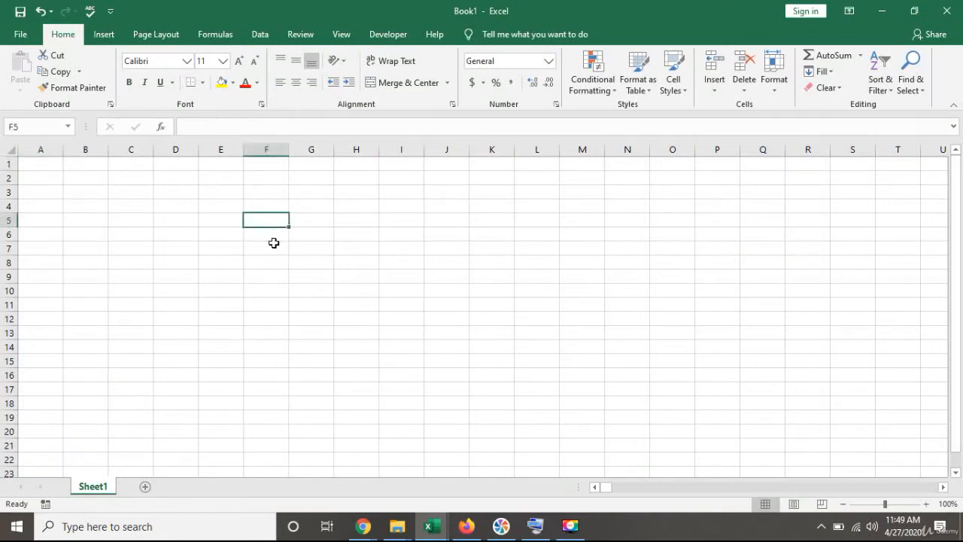
click(276, 236)
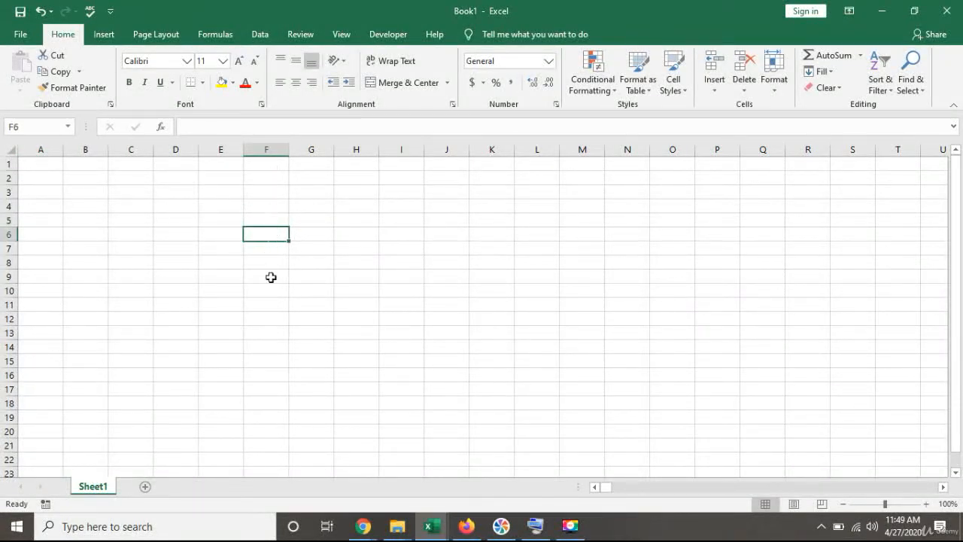
click(264, 218)
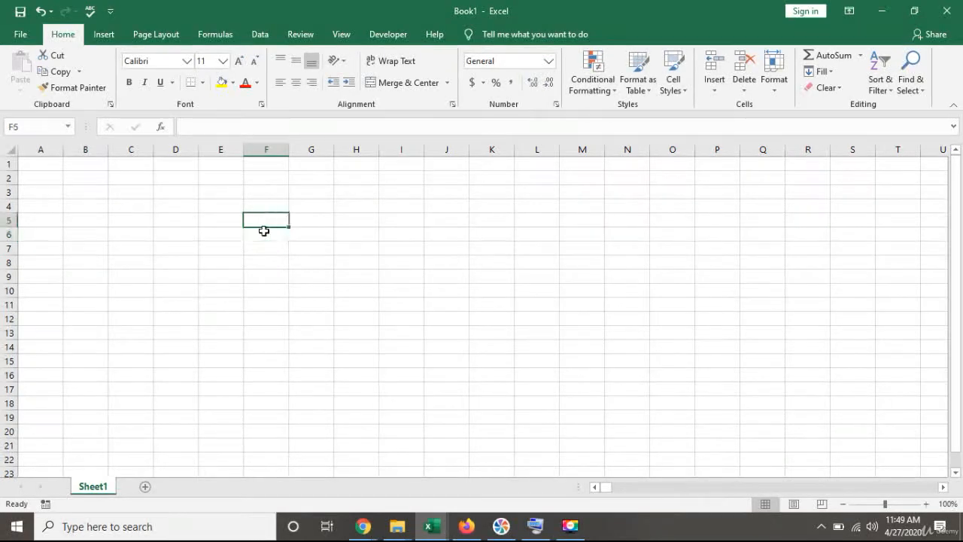
click(264, 232)
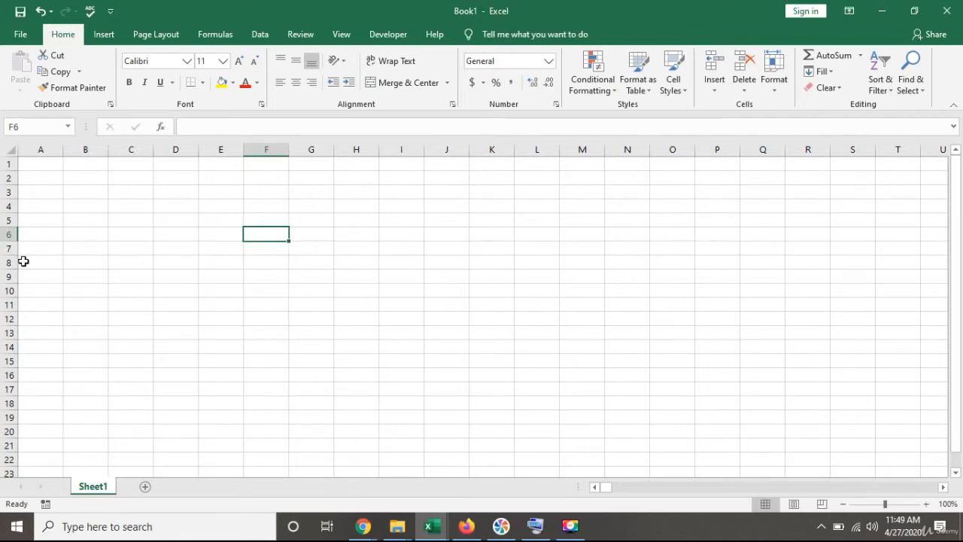
Select entire columns F through I one at a time, and finish with column G selected.
click(264, 149)
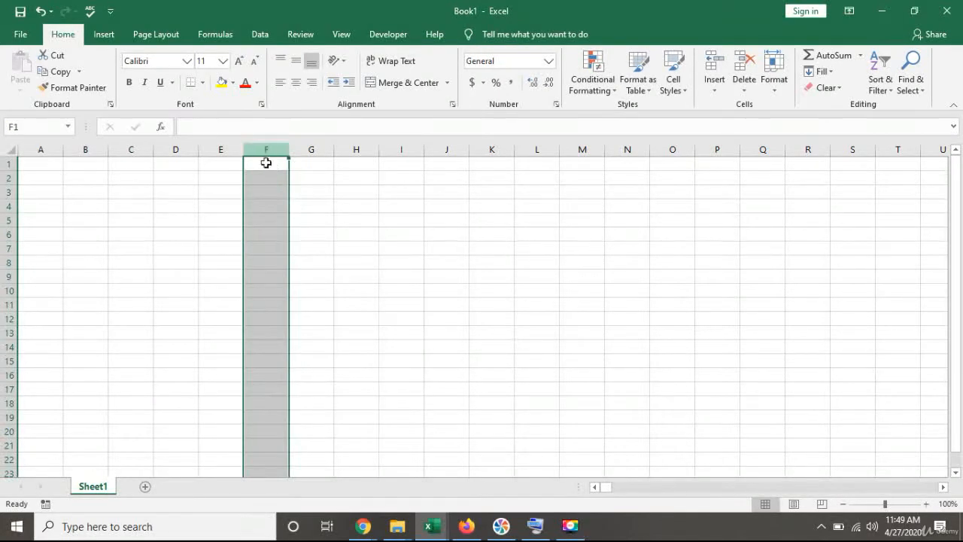
click(324, 149)
click(365, 149)
click(399, 149)
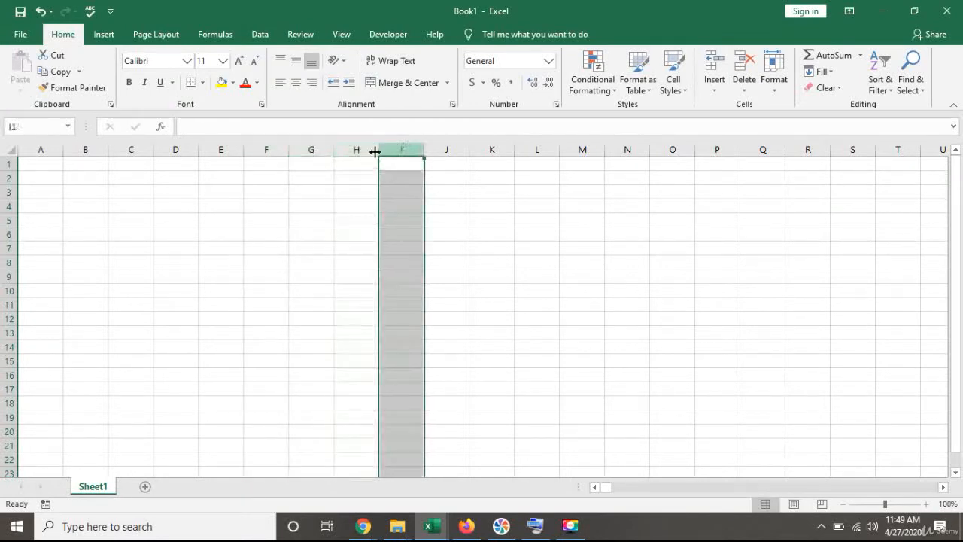
click(267, 148)
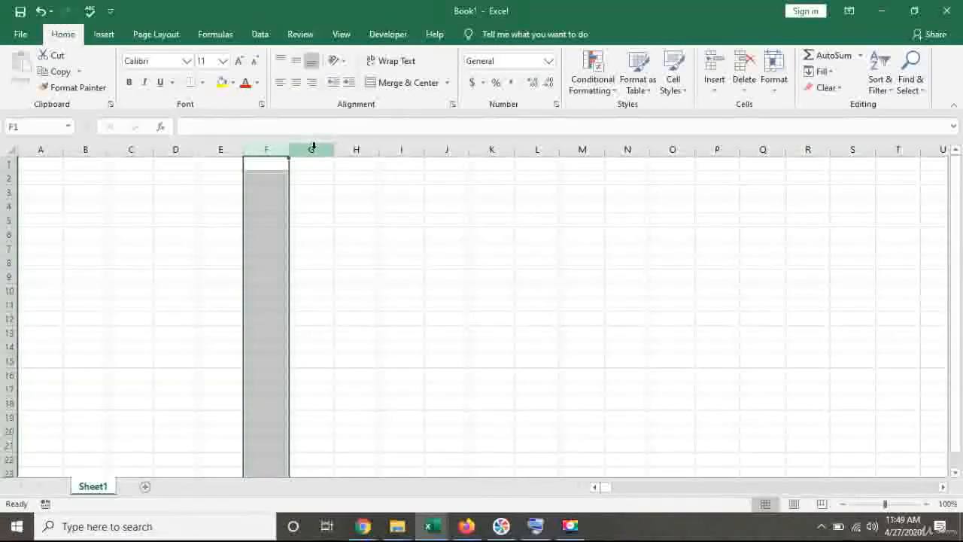
click(316, 148)
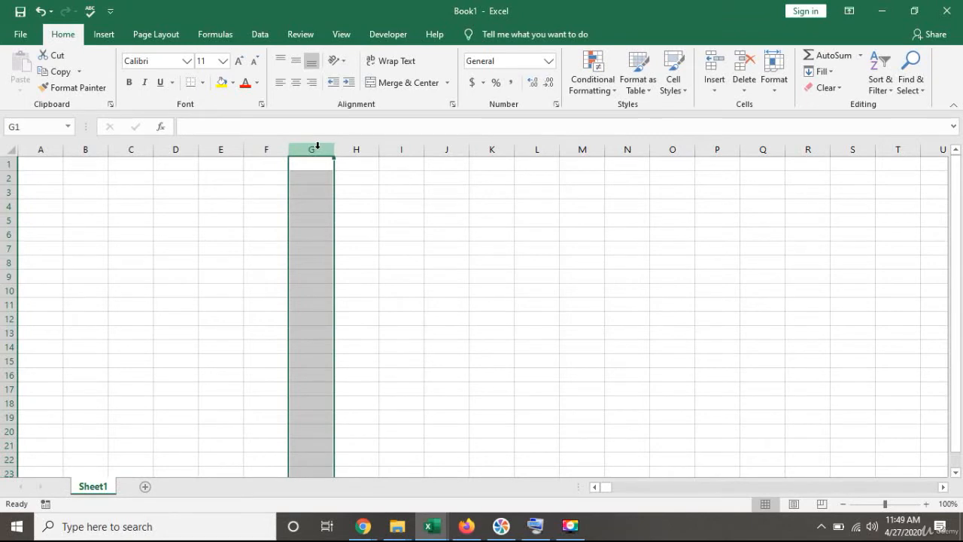
Select entire rows 6 through 10 one after another.
click(7, 234)
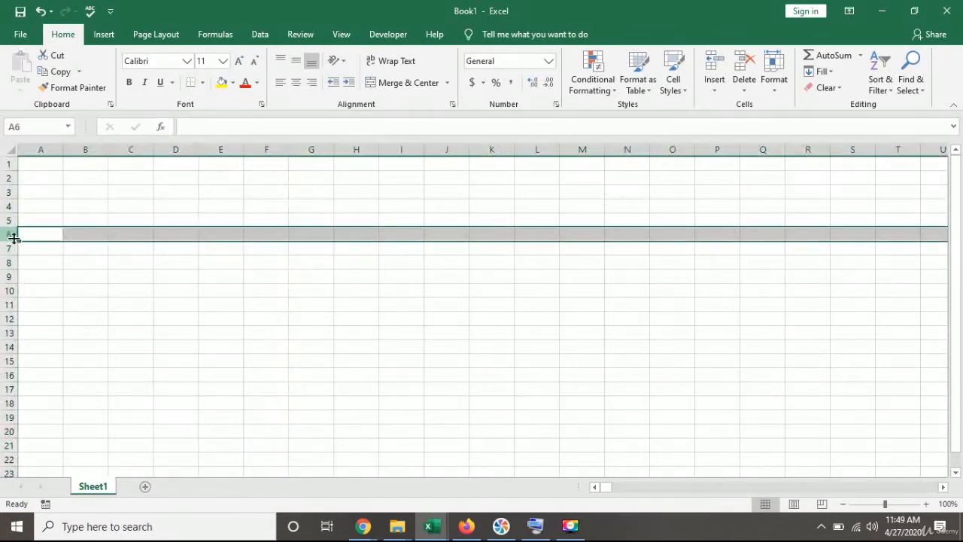
click(7, 248)
click(7, 263)
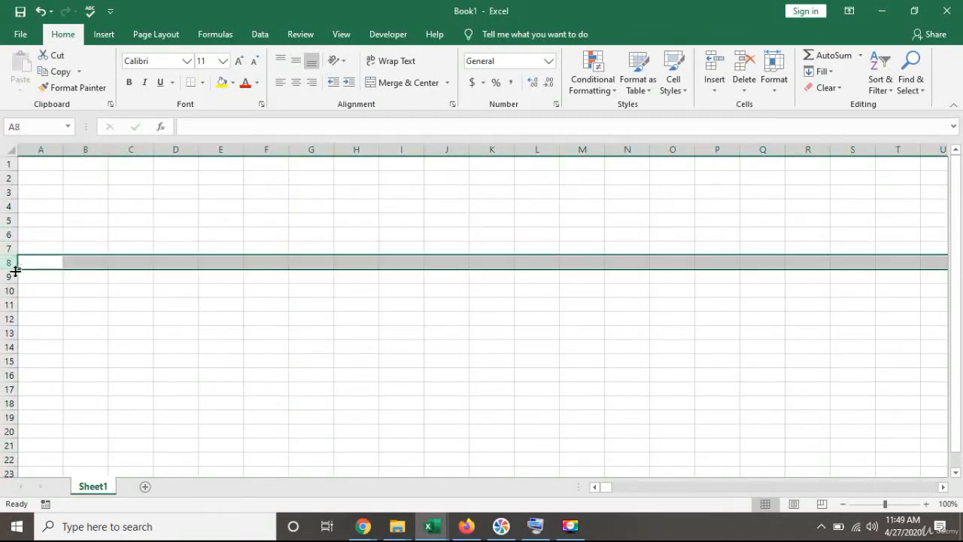
click(10, 276)
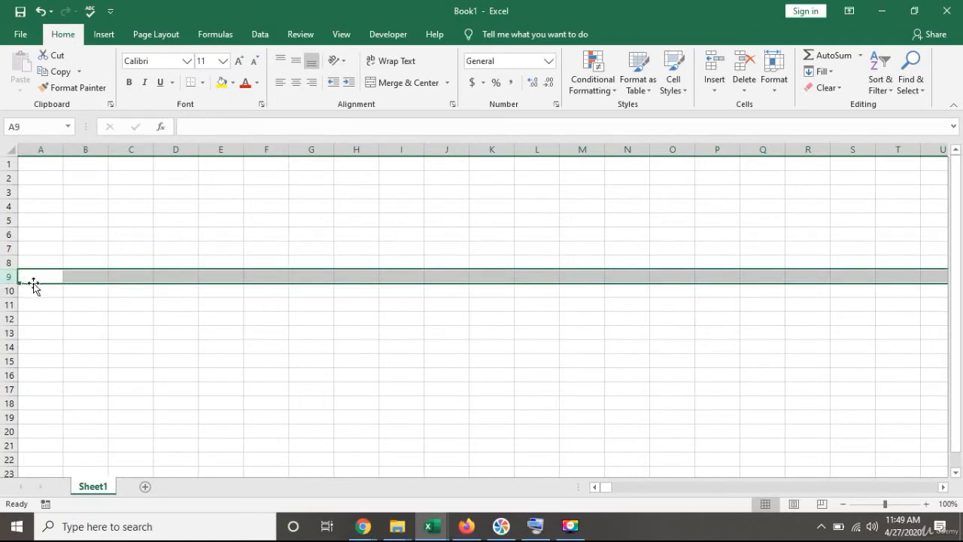
click(9, 291)
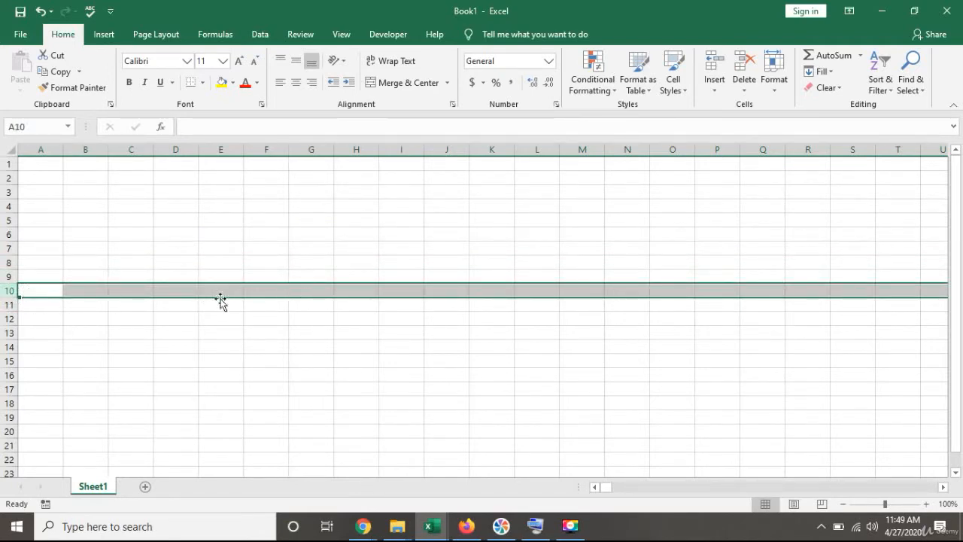
click(319, 249)
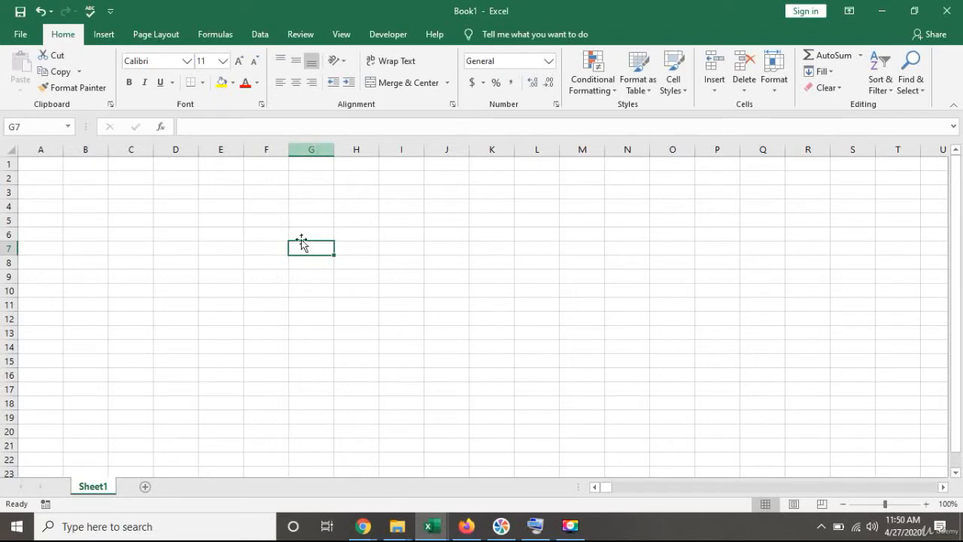
click(492, 252)
click(495, 277)
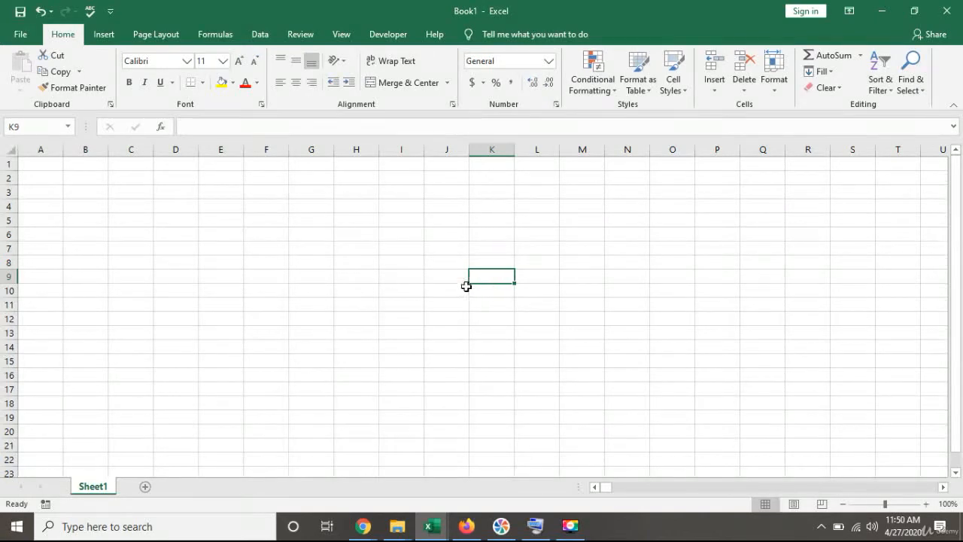
Enter a sample first name in cell H8 and the number 100 in H9.
click(372, 261)
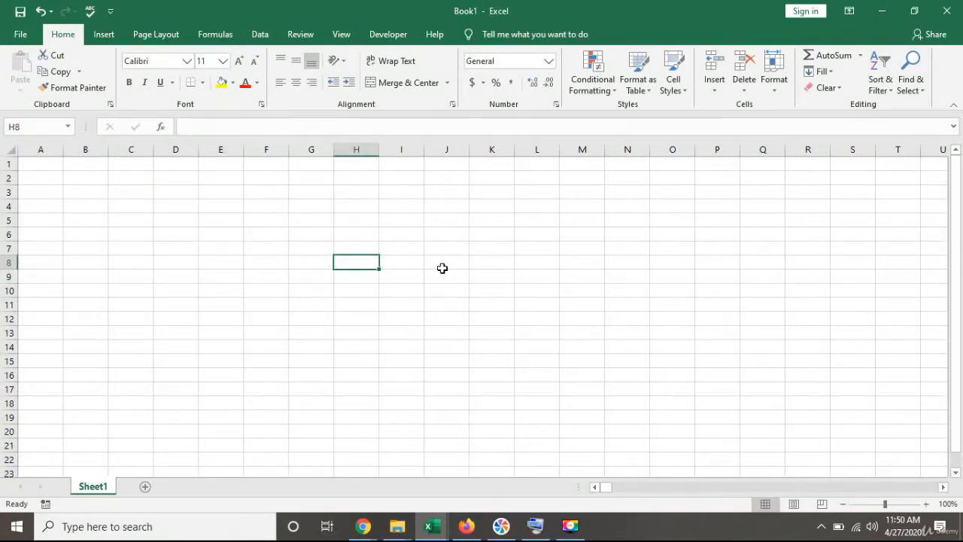
text(John)
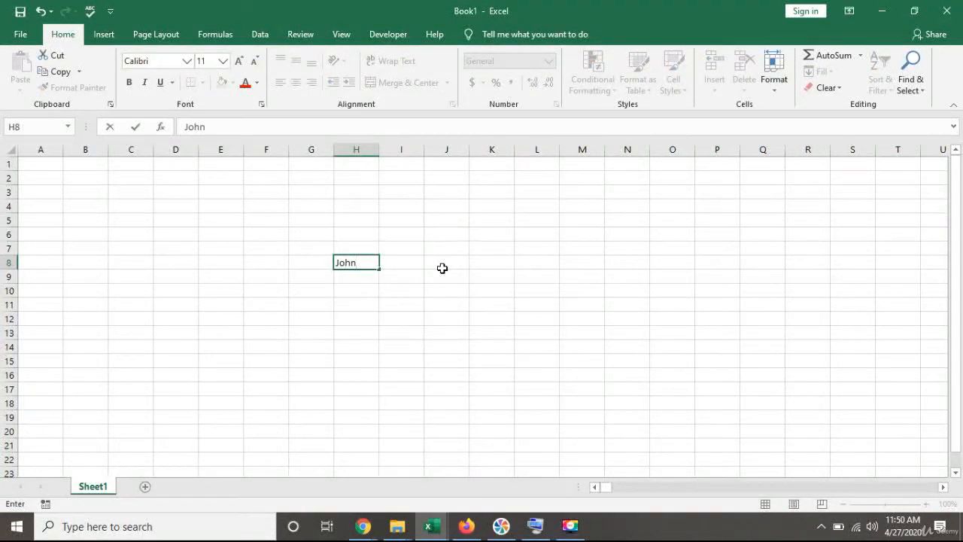
key(Return)
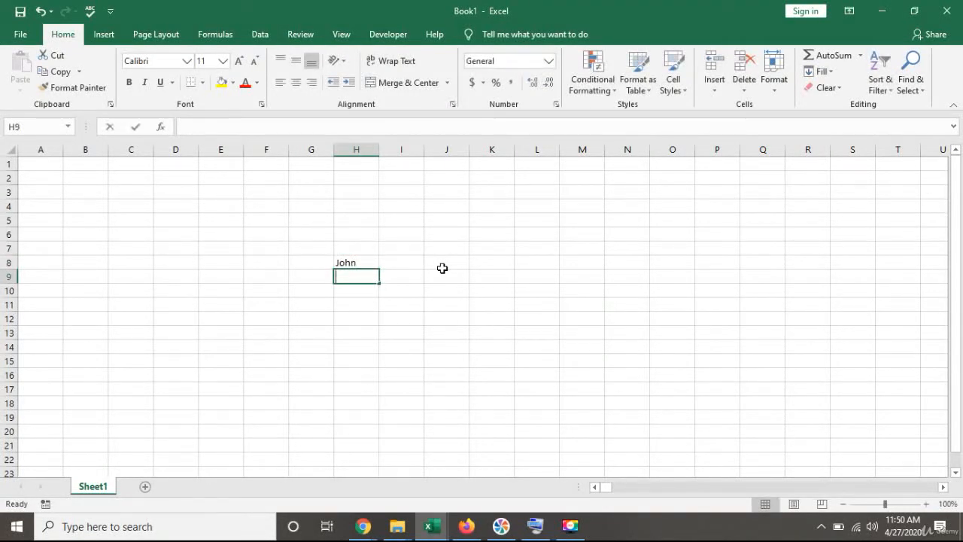
text(100)
key(Return)
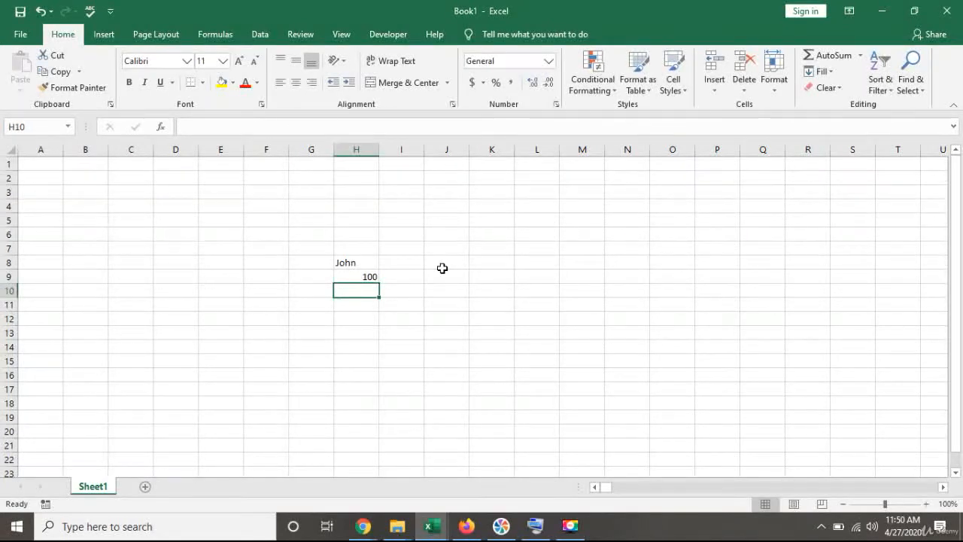
Enter the date 27 Apr 2020 in cell H10 and the amount $20 in H11.
text(27)
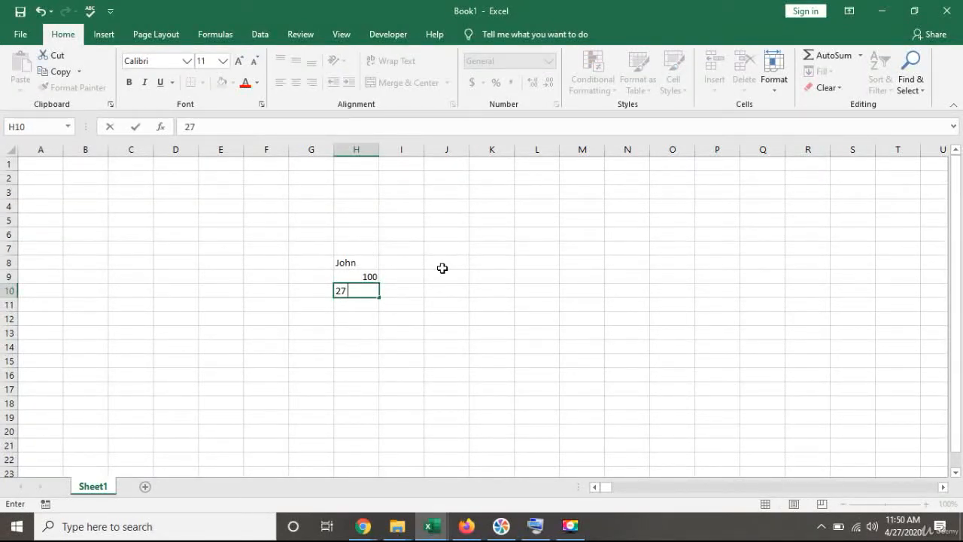
text( Apr 2020)
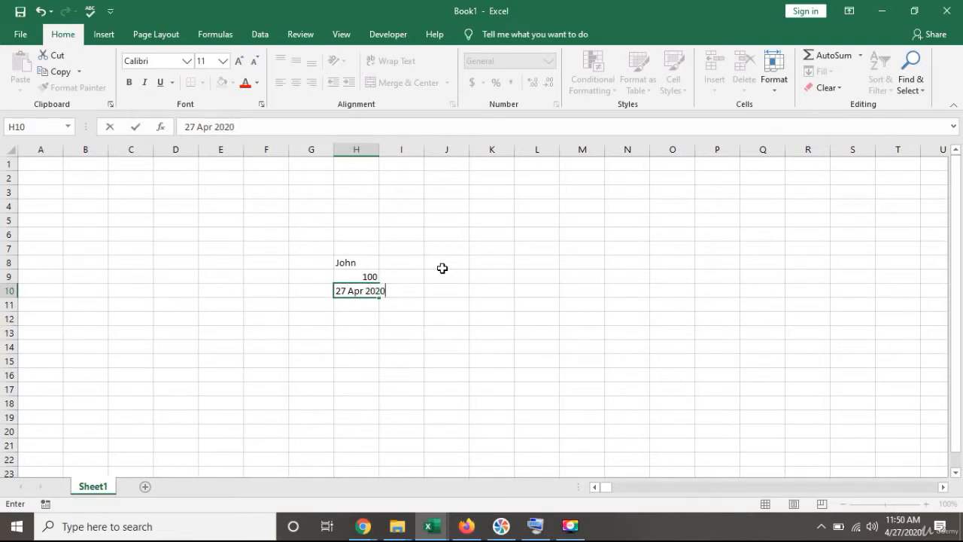
key(Return)
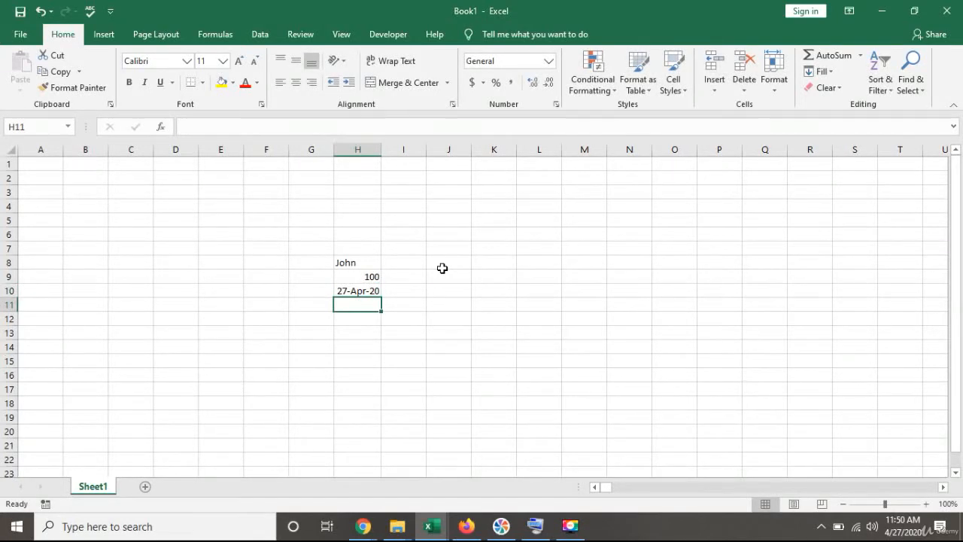
text($20)
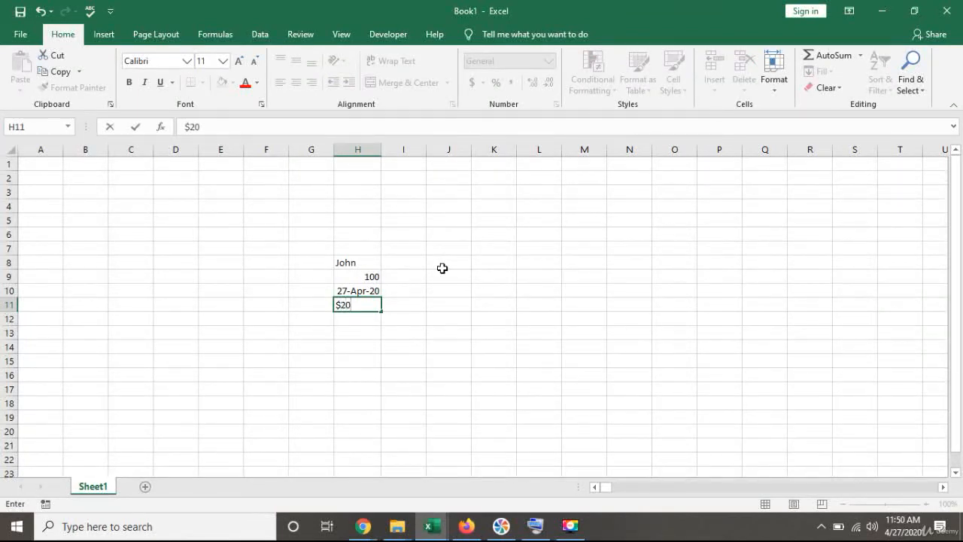
key(Return)
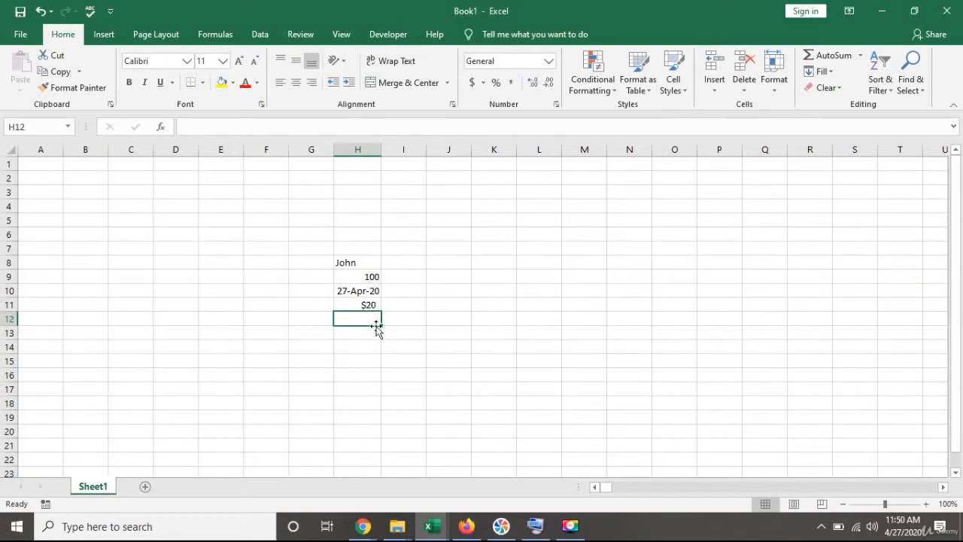
Fill the name cell H8 with yellow and change the font color of the number in H9 to red.
click(357, 266)
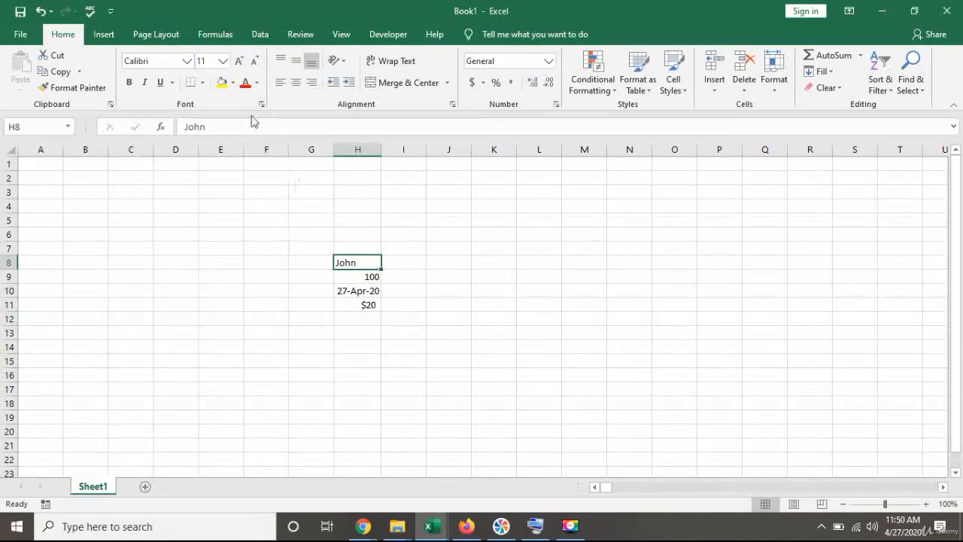
click(223, 85)
click(370, 278)
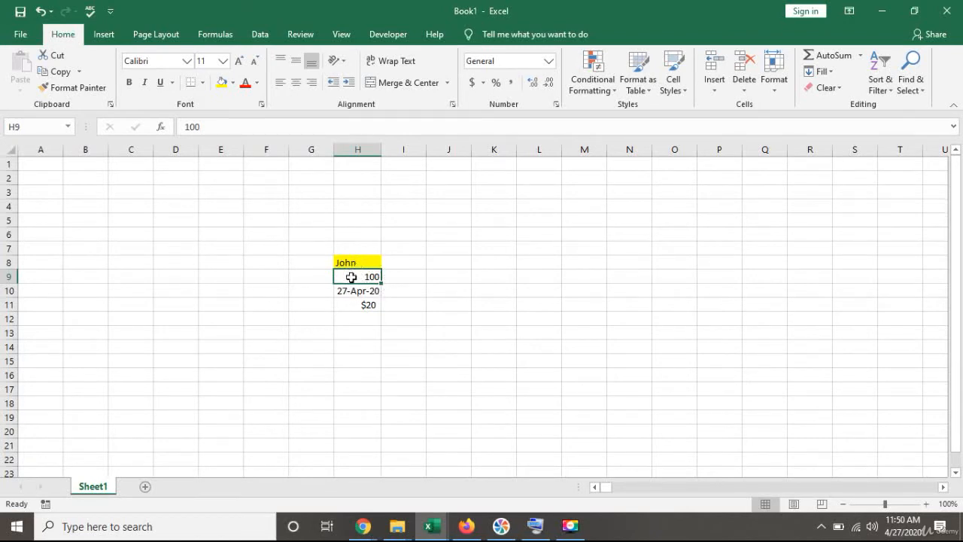
click(257, 83)
click(257, 210)
Apply thick outside borders to the date cell H10.
click(366, 294)
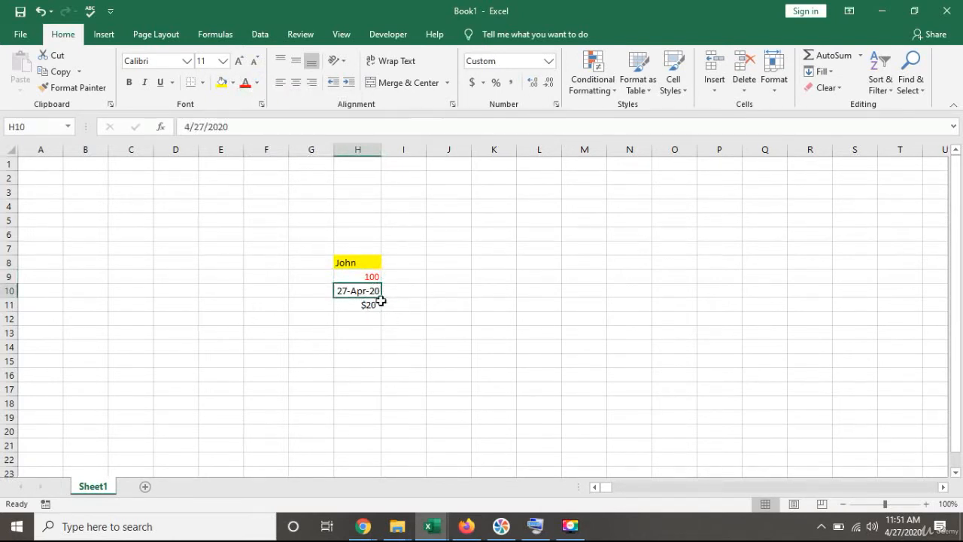
click(201, 83)
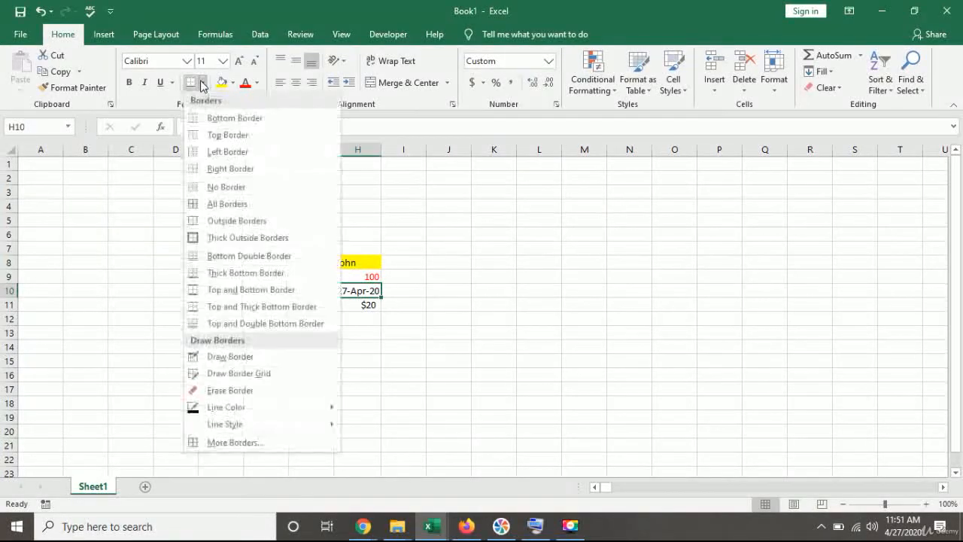
click(226, 239)
click(386, 333)
click(339, 350)
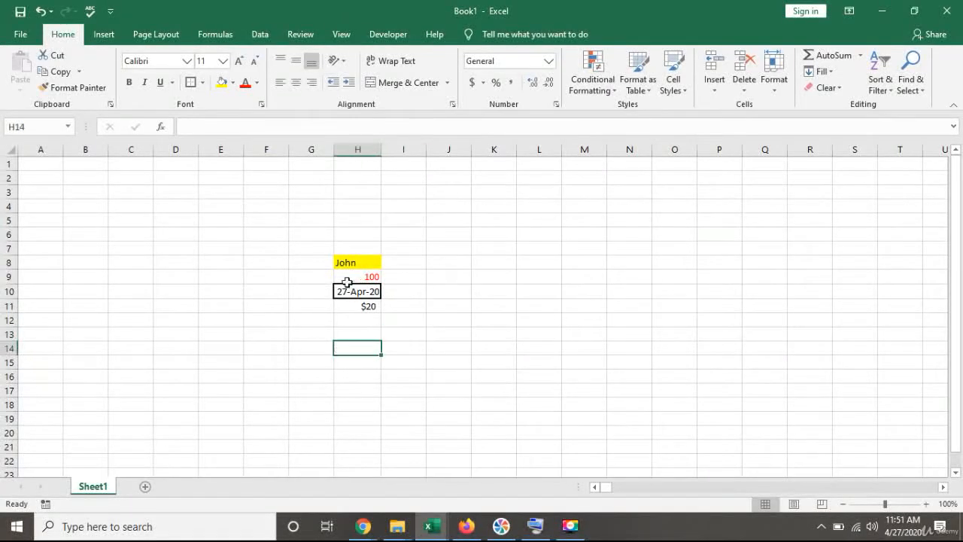
Make the $20 amount in cell H11 bold, italic and underlined.
click(363, 308)
click(132, 88)
click(145, 86)
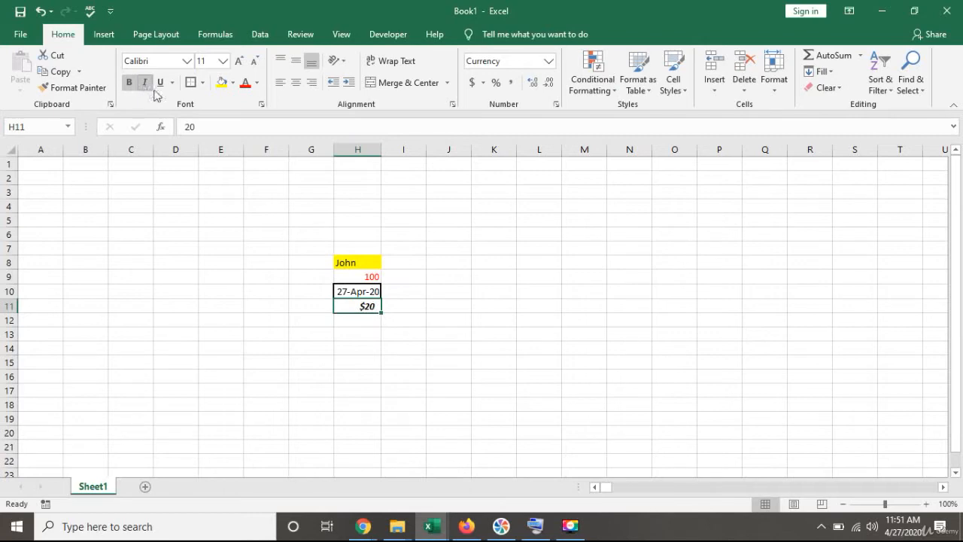
click(160, 83)
Format the name in cell H8 as Arial at size 18 and align it to the right of the cell.
click(359, 262)
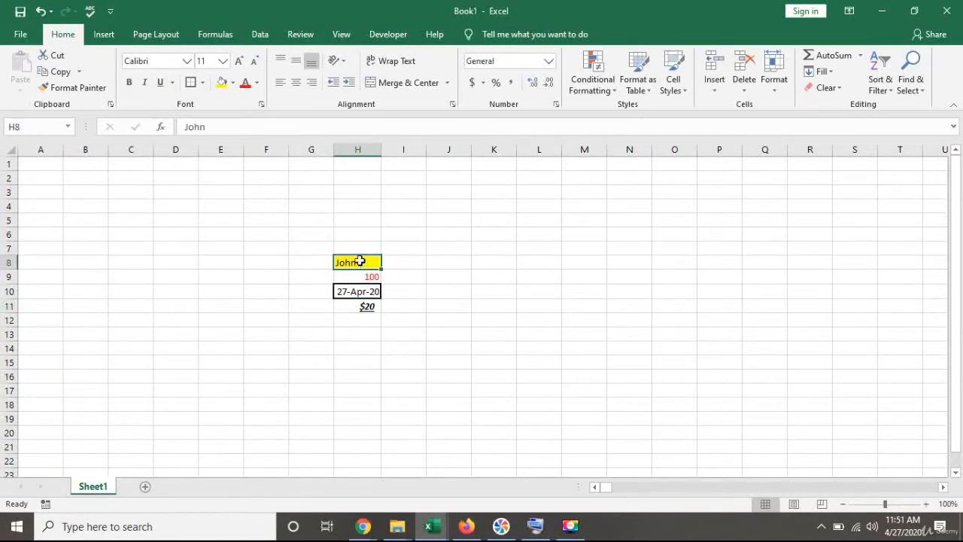
click(186, 61)
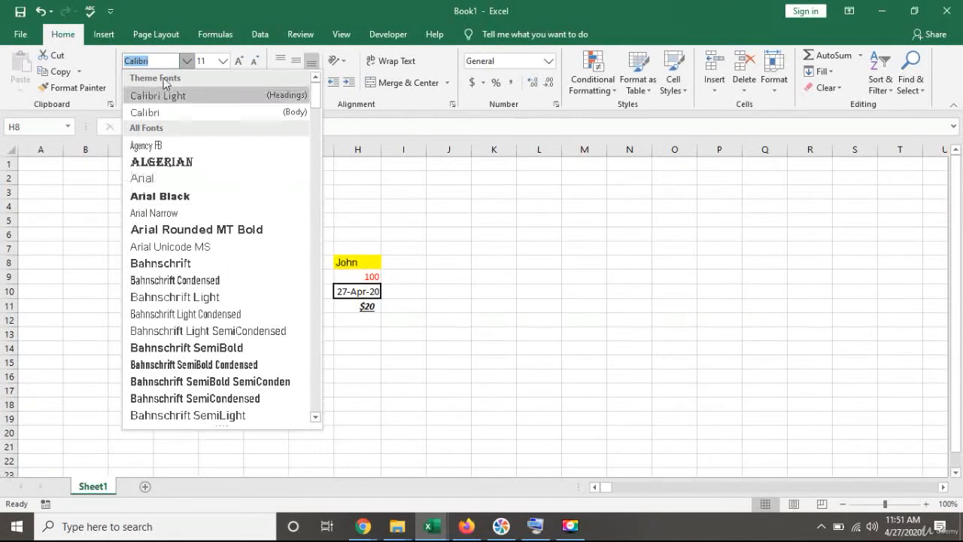
click(177, 178)
click(223, 61)
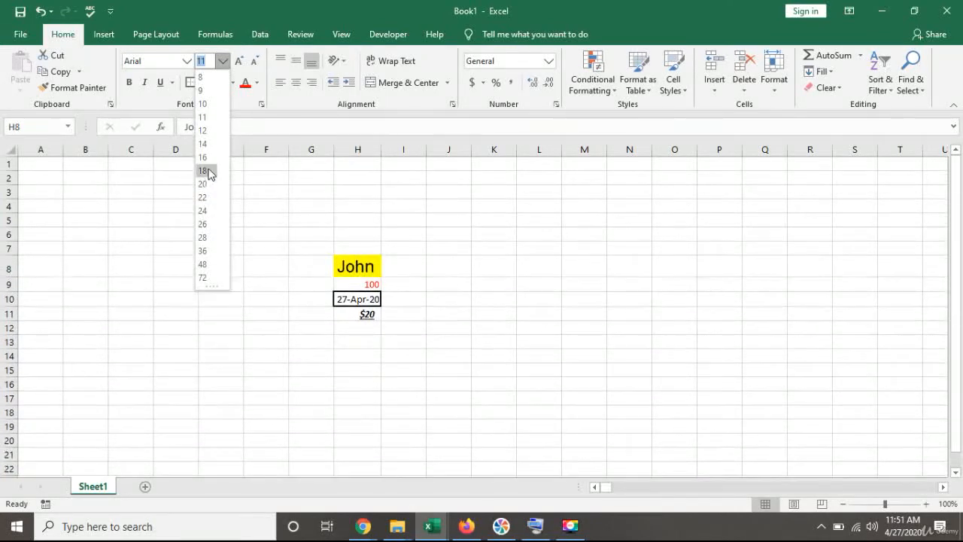
click(203, 171)
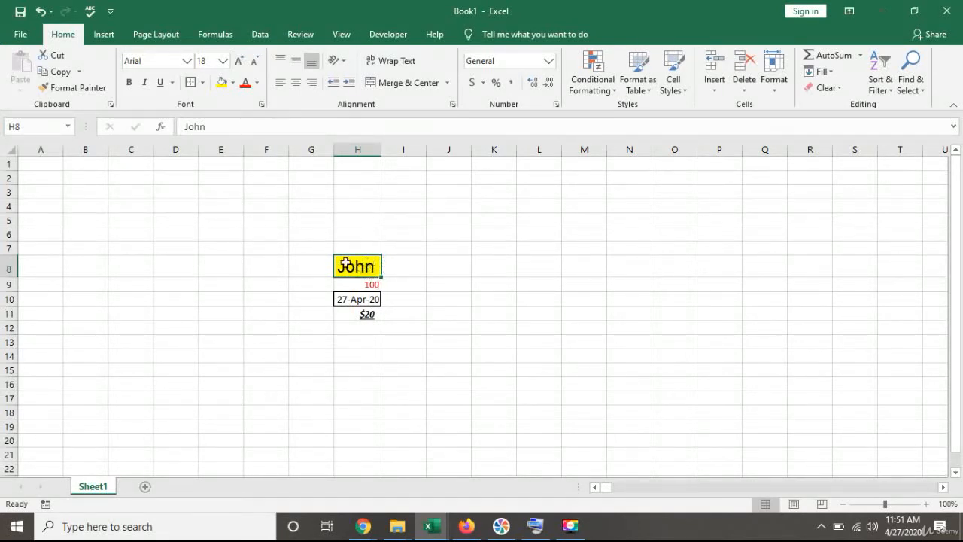
click(297, 87)
click(313, 83)
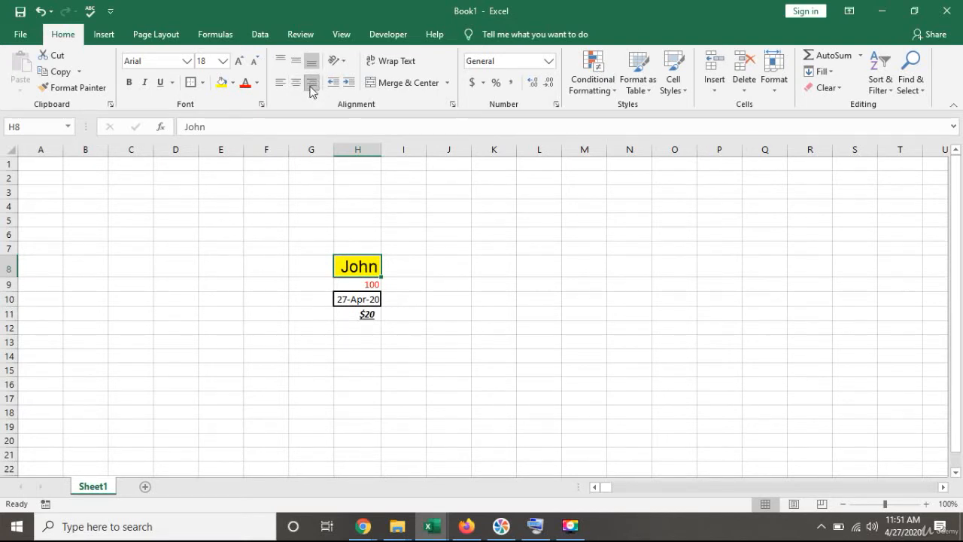
Align the name in cell H8 to the left horizontally and to the middle vertically.
click(280, 82)
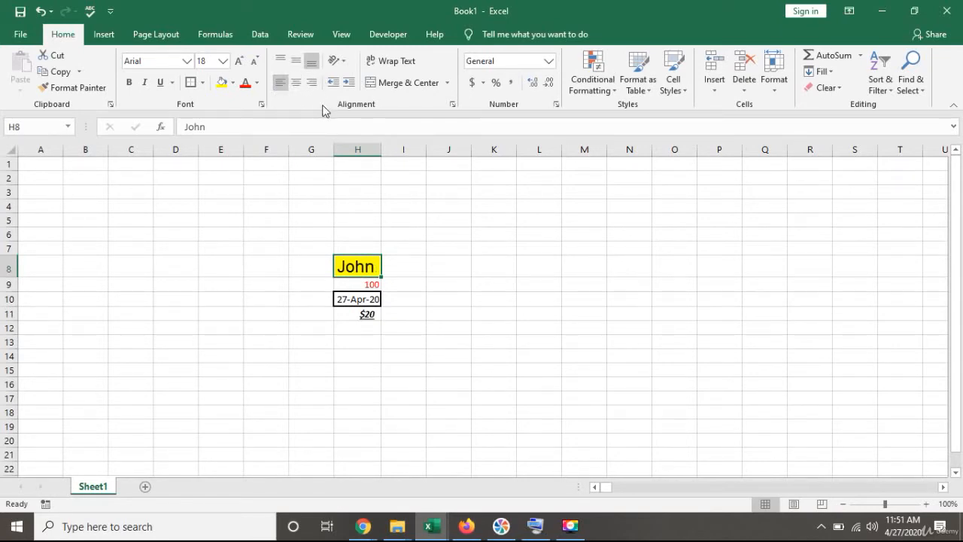
click(296, 62)
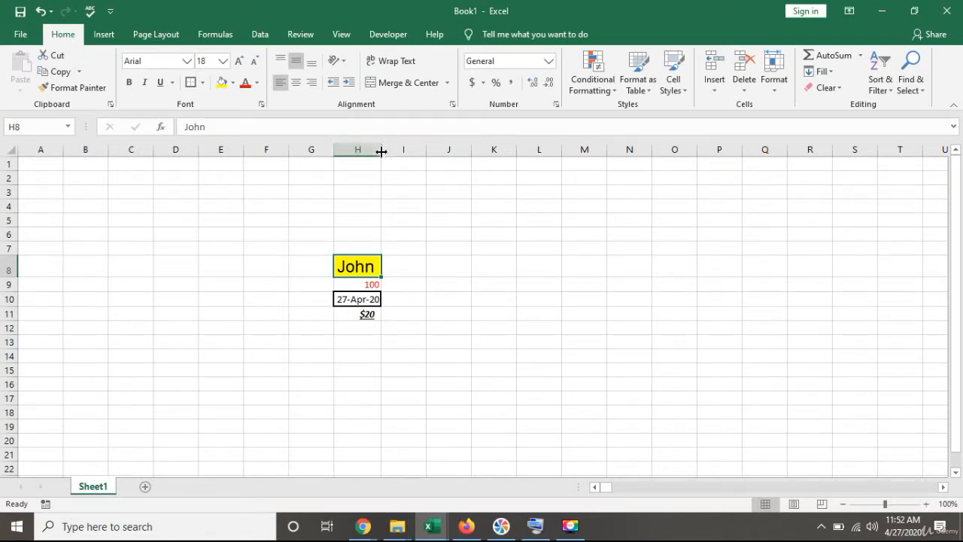
Resize the grid by widening columns H and E, narrowing column J and making row 5 taller.
drag(381, 151, 431, 149)
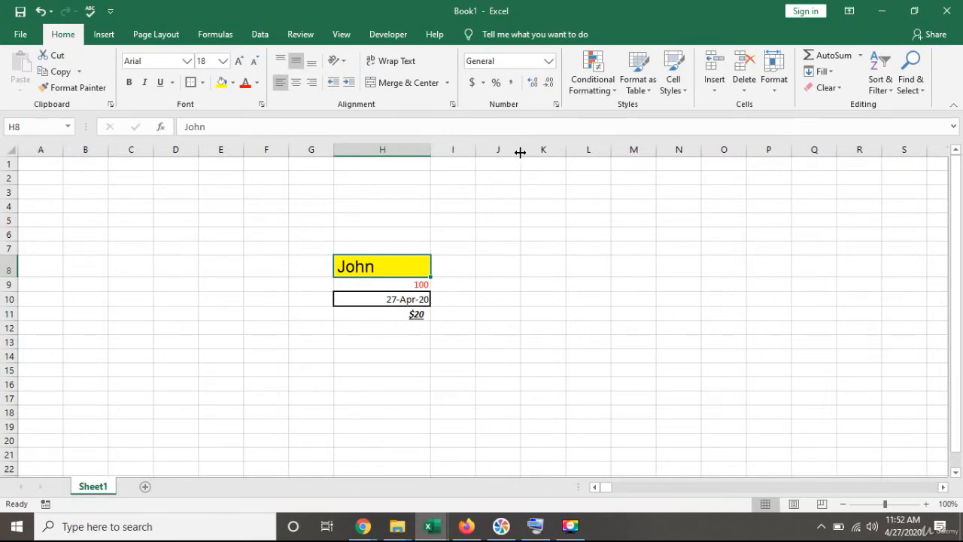
drag(519, 153, 493, 152)
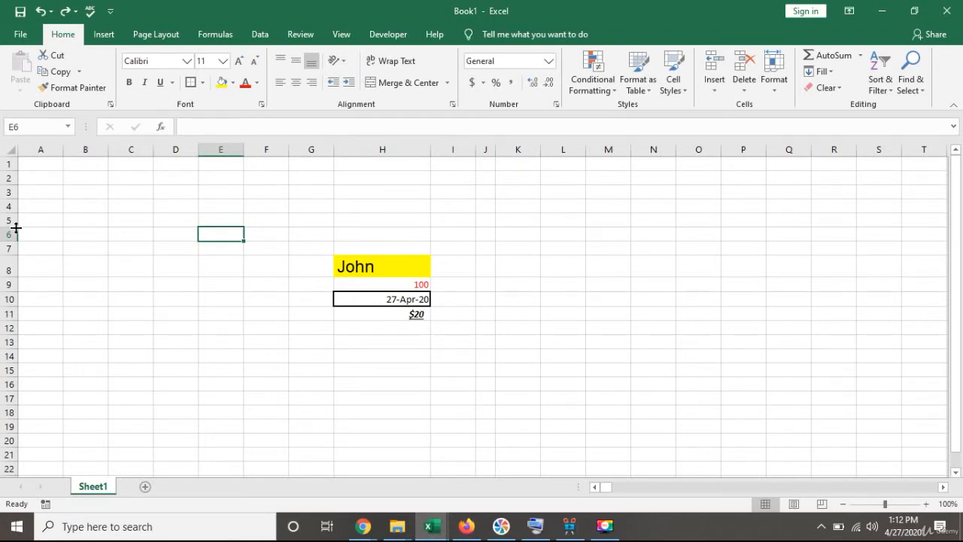
drag(15, 227, 13, 242)
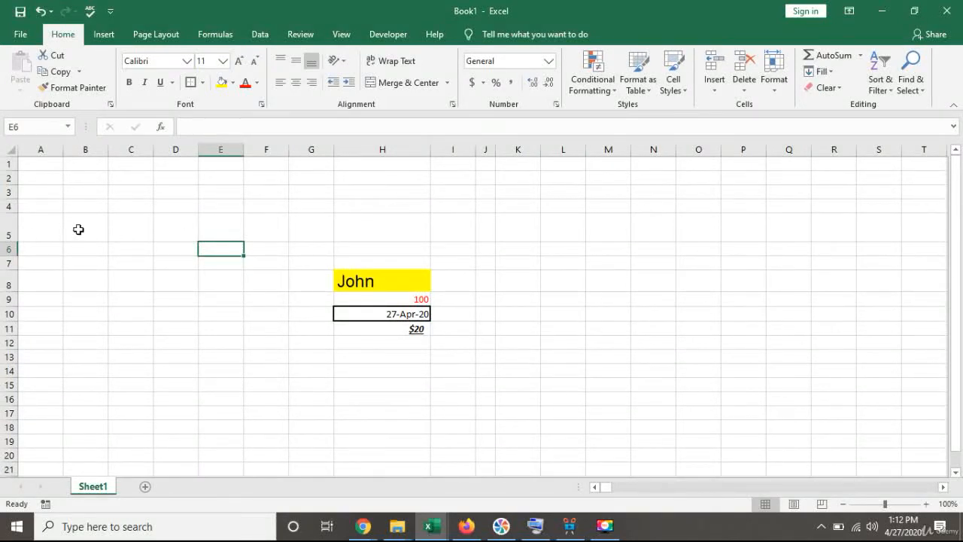
drag(243, 149, 261, 159)
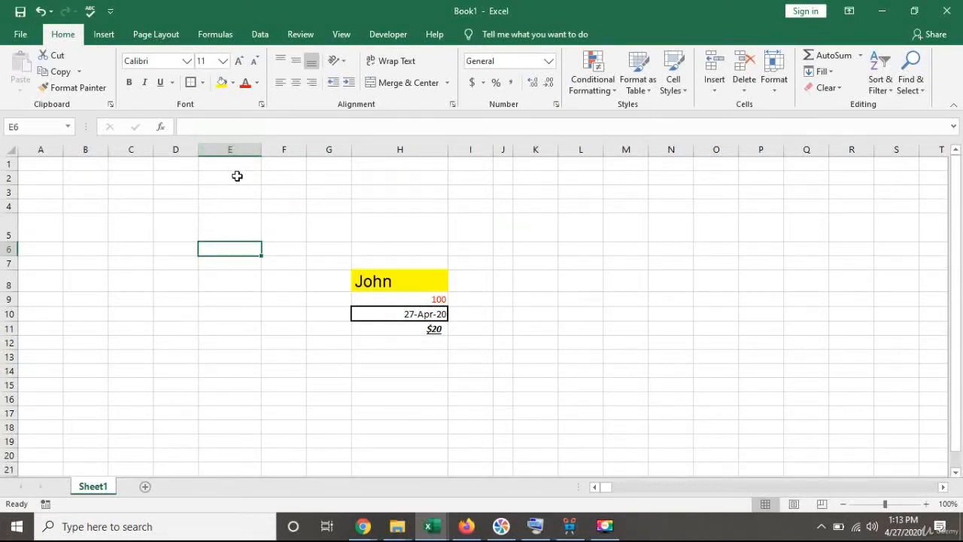
Fill the whole of column E with yellow and the whole of row 5 with light blue.
click(237, 145)
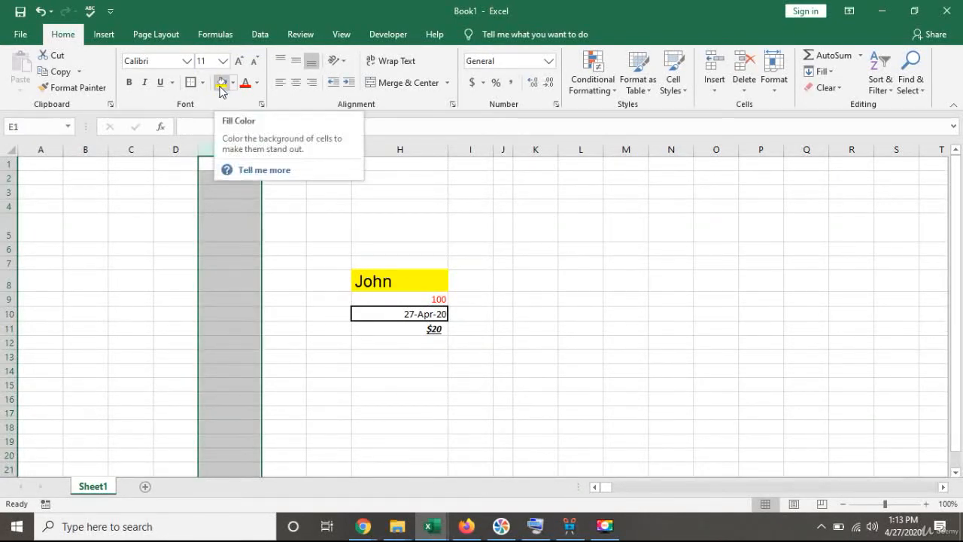
click(222, 86)
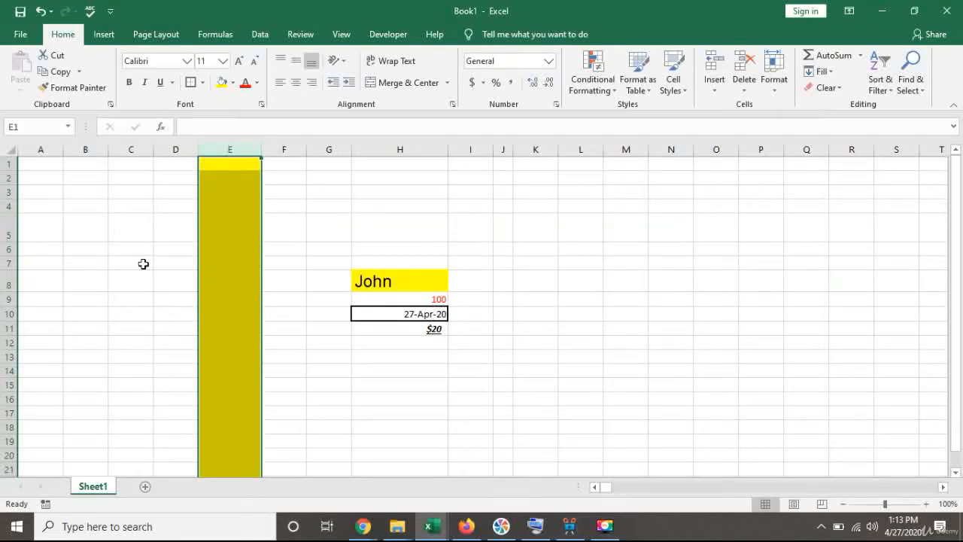
click(7, 228)
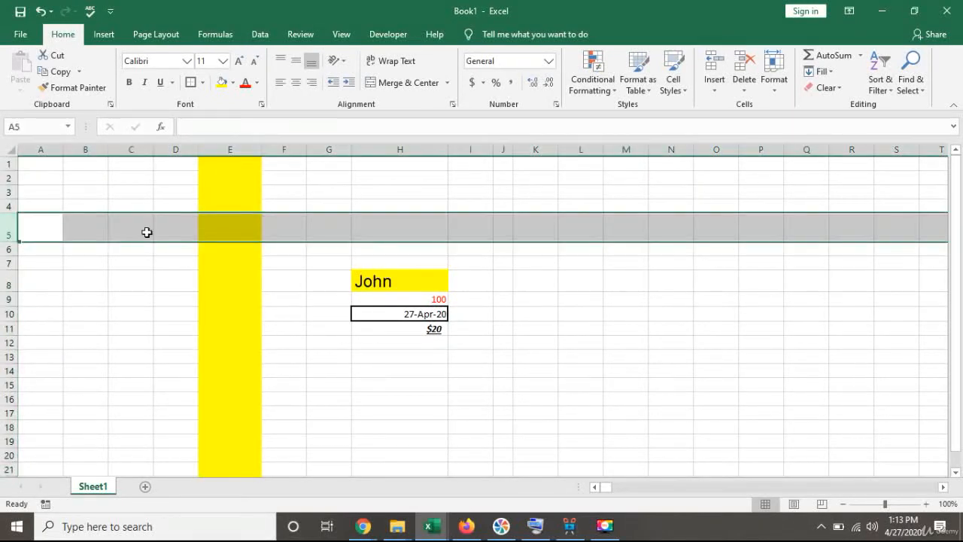
click(233, 83)
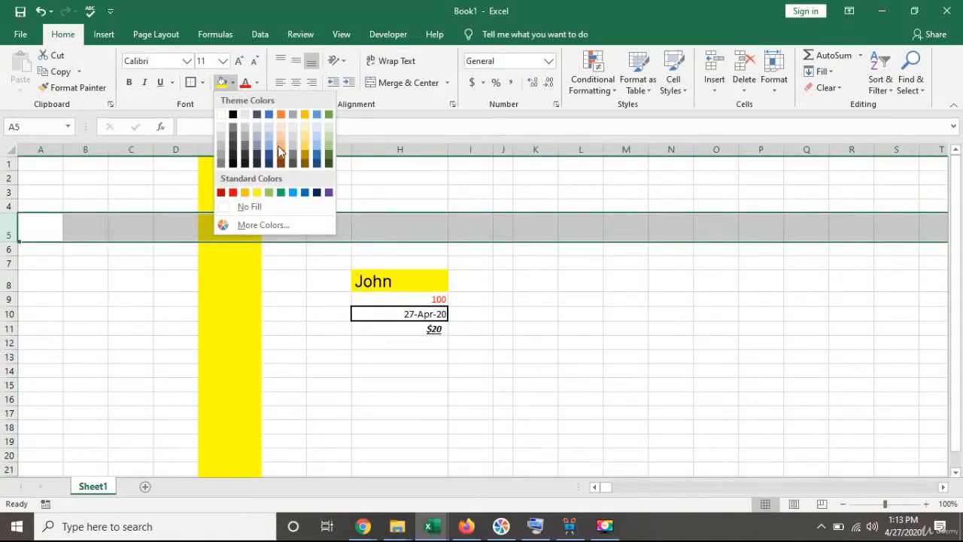
click(269, 142)
click(176, 280)
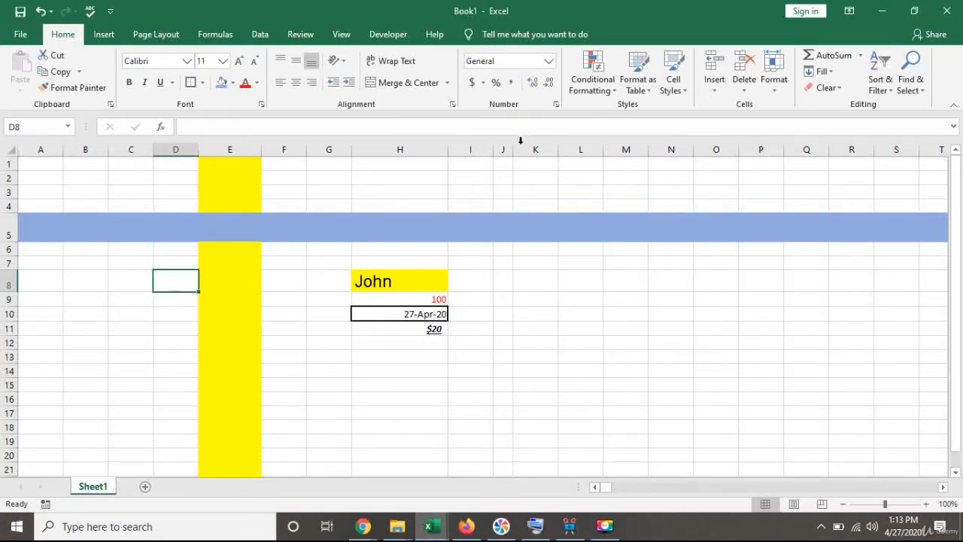
Widen the narrow column J and enter a person's surname in cell H3.
drag(513, 148, 532, 148)
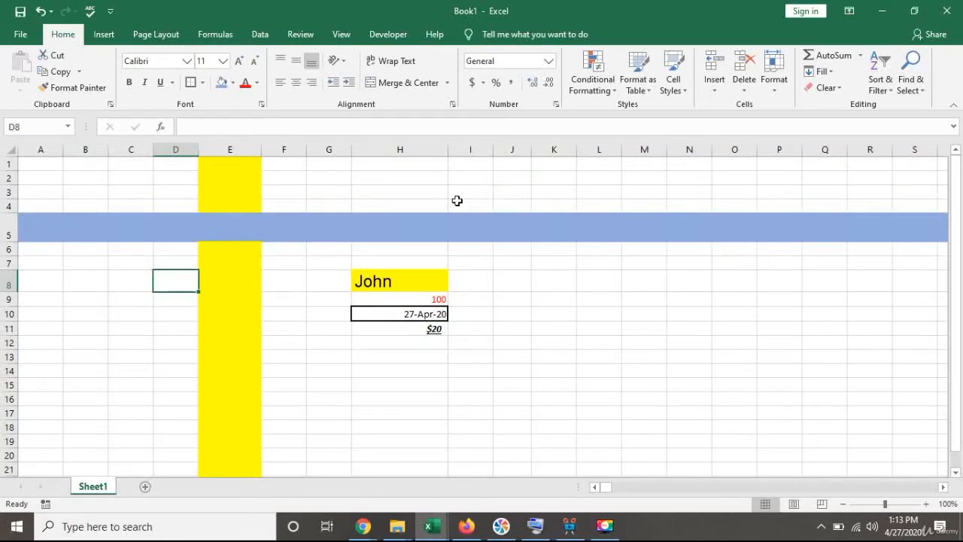
click(419, 193)
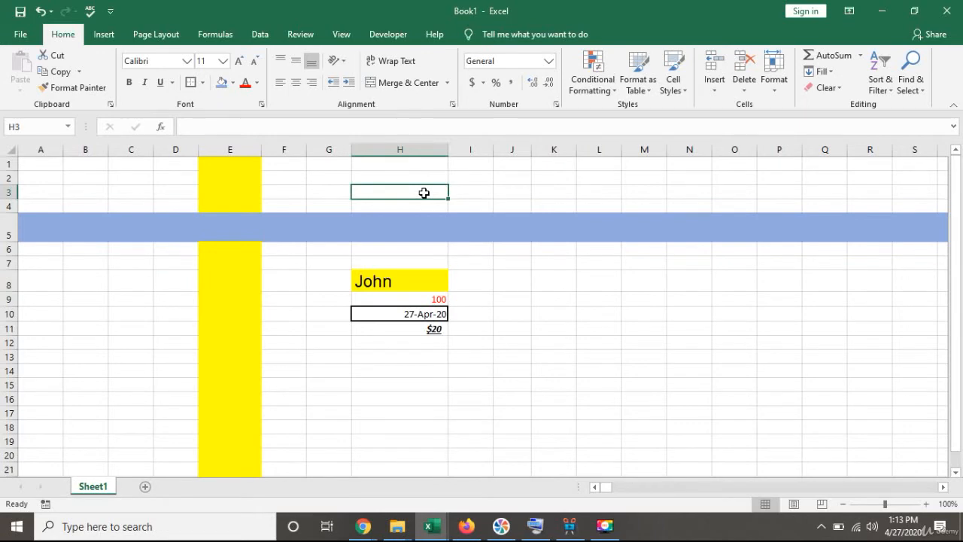
text(S)
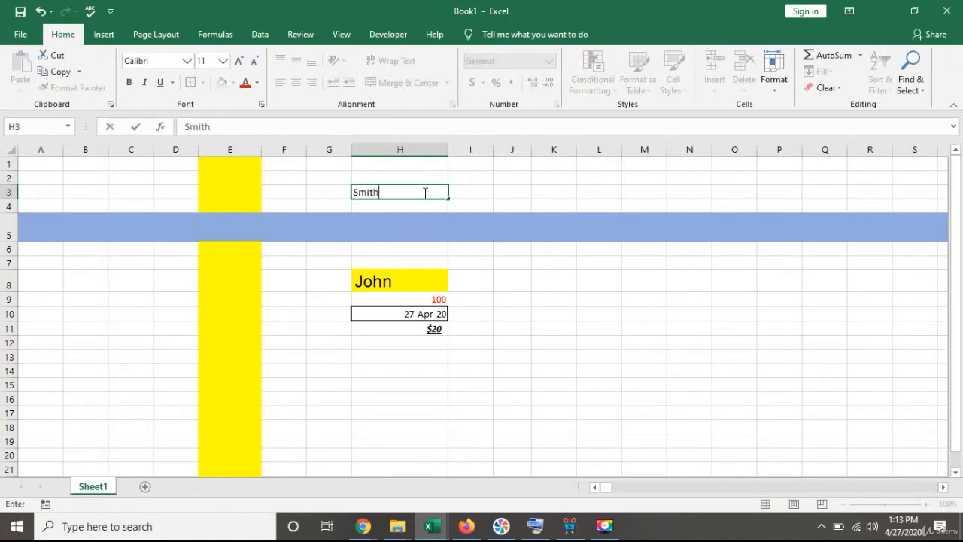
text(mith)
key(Return)
Angle the surname in cell H3 counterclockwise, and then switch its orientation to Rotate Text Up.
click(428, 194)
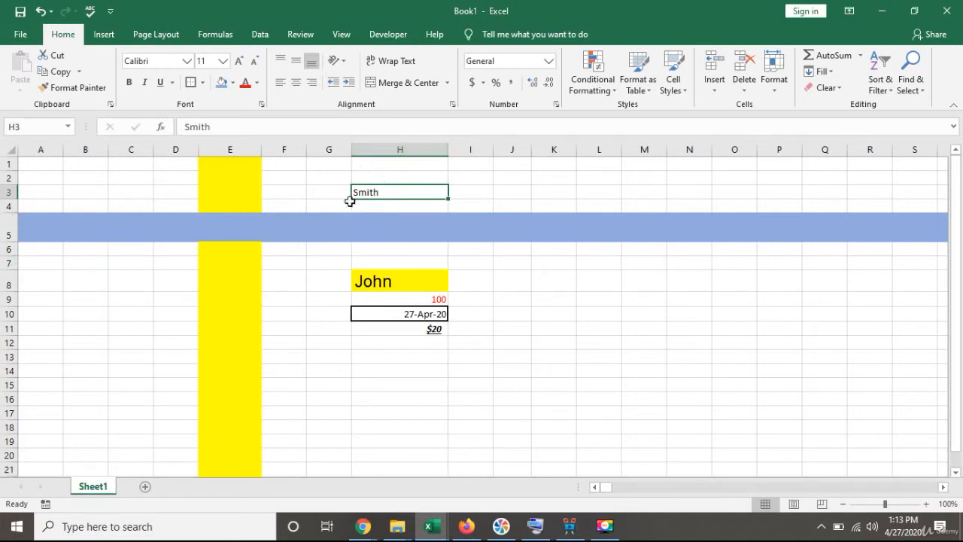
click(344, 62)
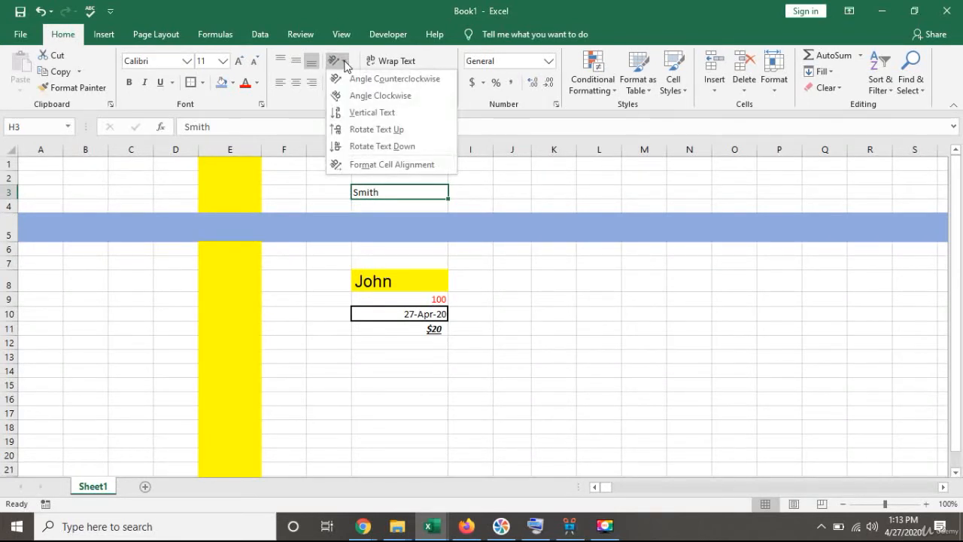
click(358, 78)
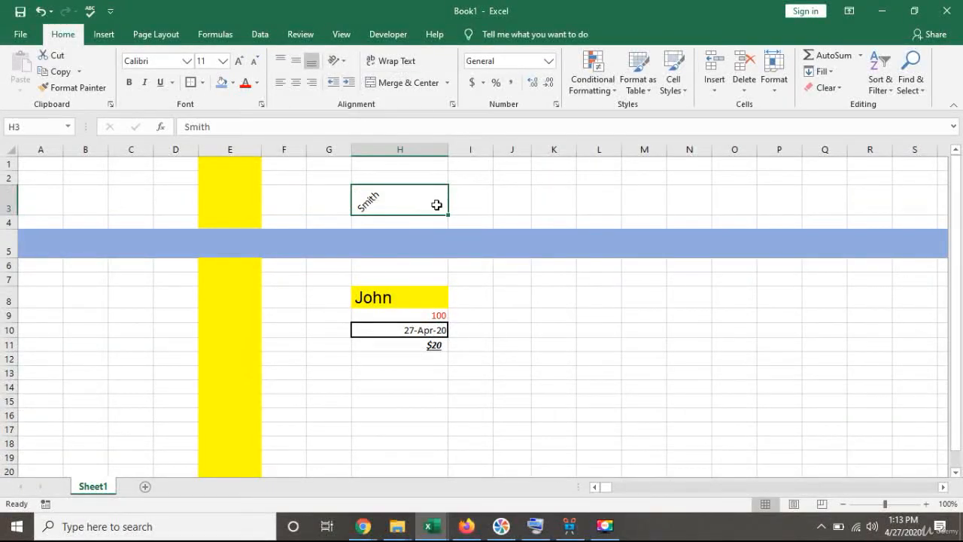
click(344, 63)
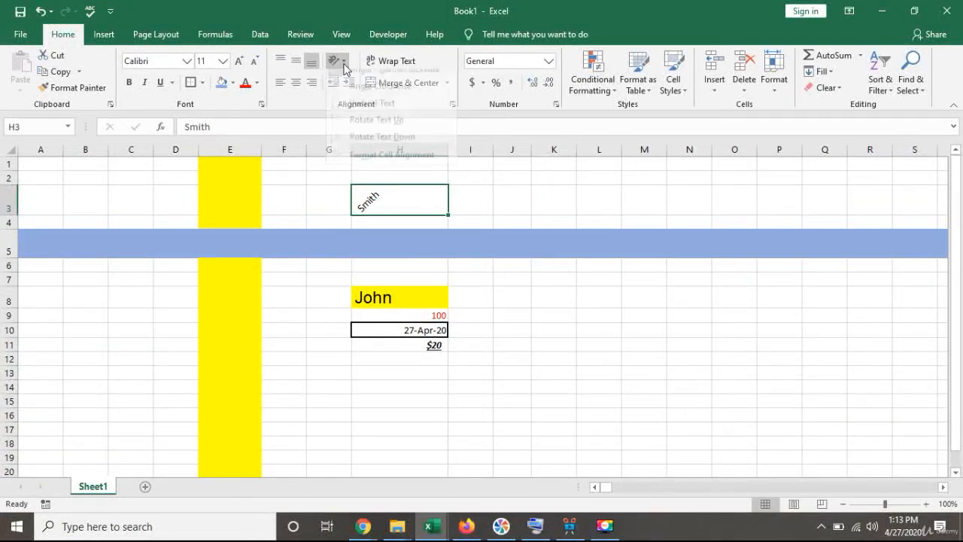
click(355, 128)
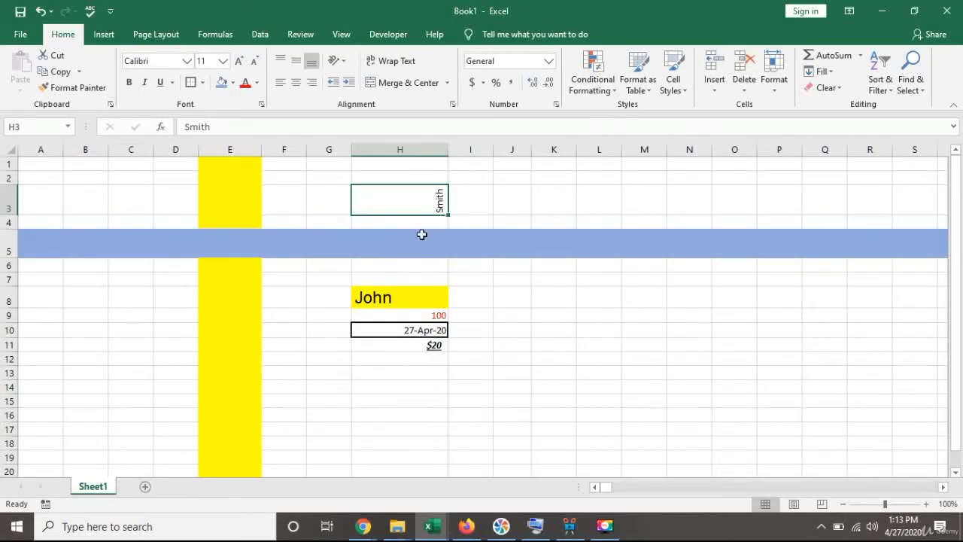
Make row 3 taller and merge and center cells H3 to J3.
drag(4, 215, 5, 259)
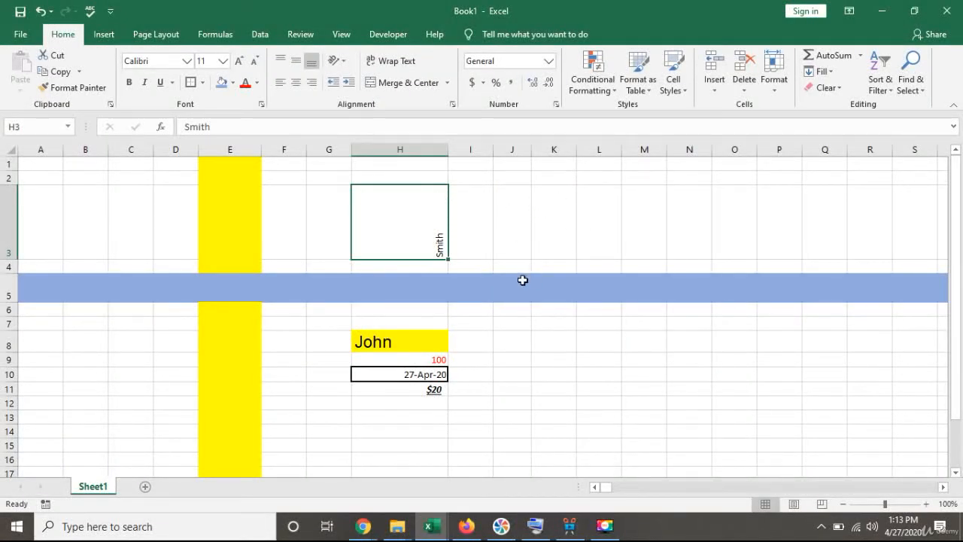
key(shift+Right)
key(shift+Right)
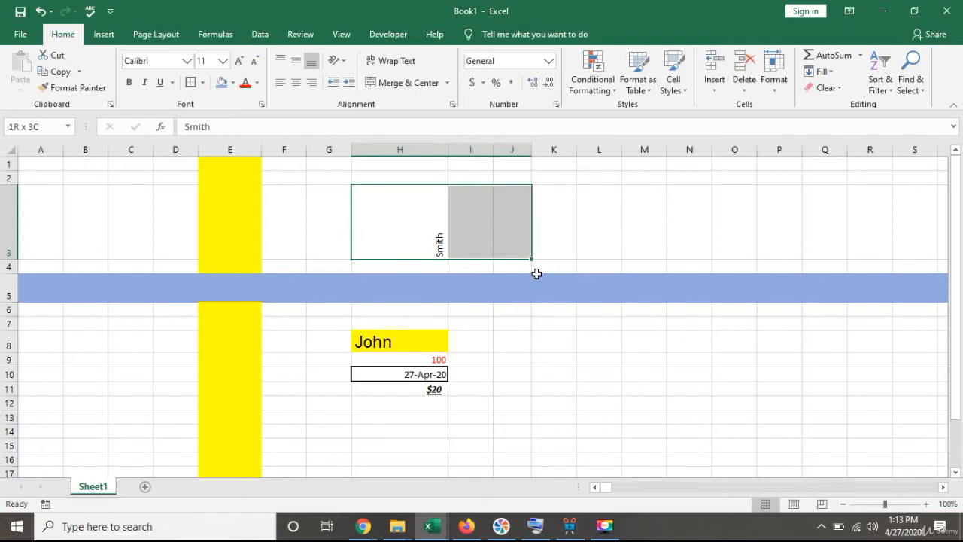
click(429, 88)
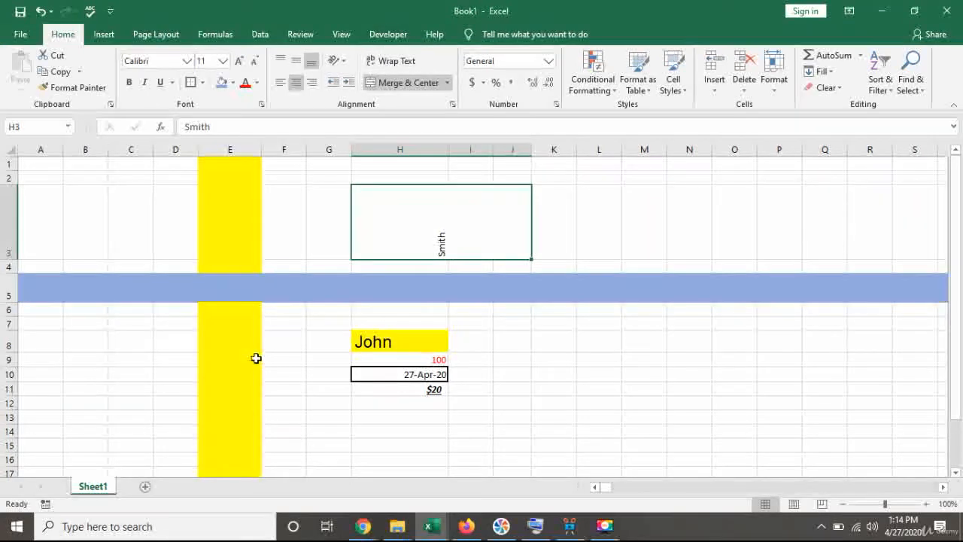
click(399, 435)
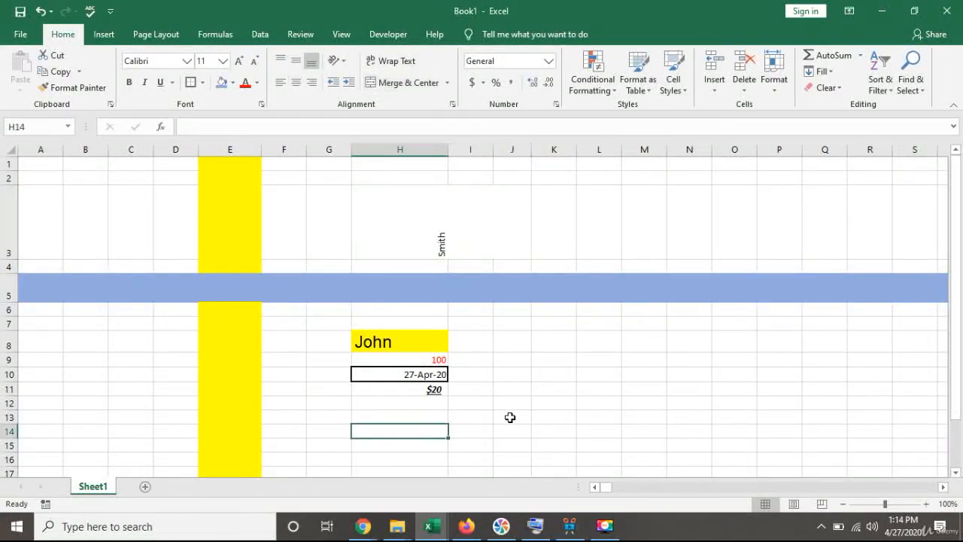
Enter the text "United States of America has 50 states." in cell H14.
scroll(507, 416, down, 1)
scroll(424, 316, down, 1)
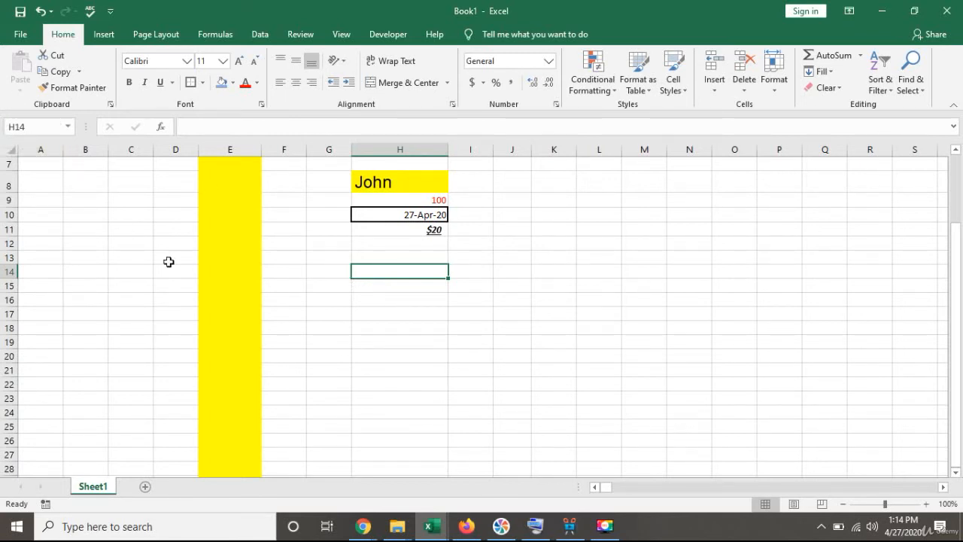
click(397, 311)
click(409, 276)
click(419, 327)
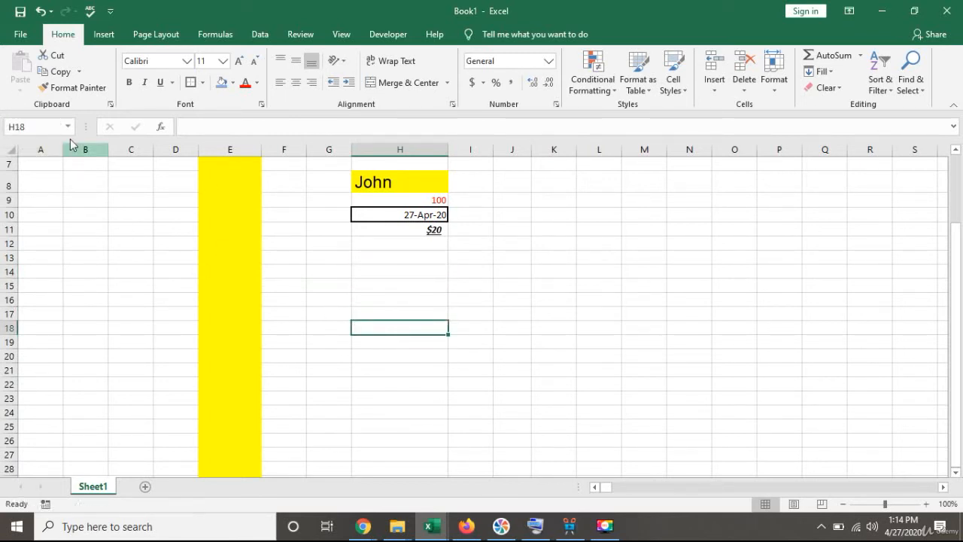
click(412, 284)
click(412, 271)
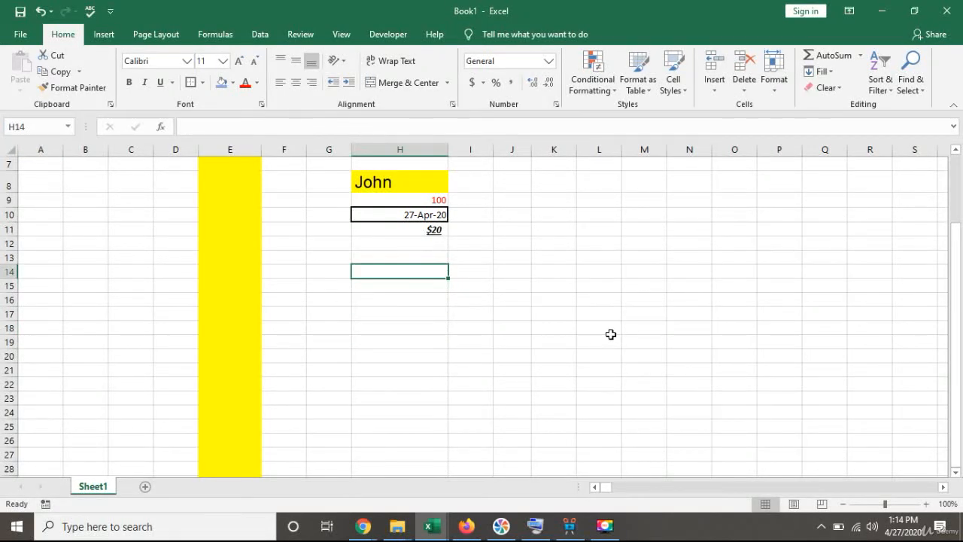
text(United States of America i)
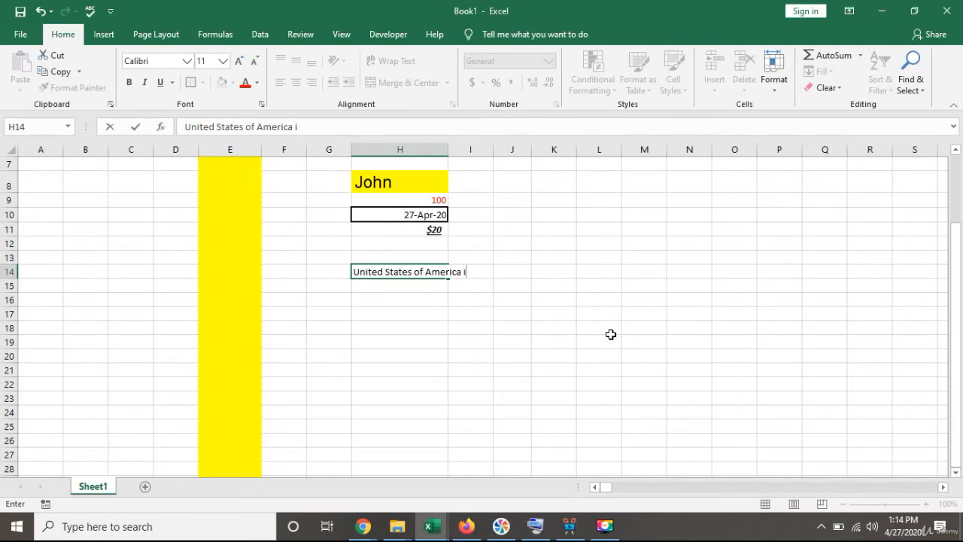
text(50 states.)
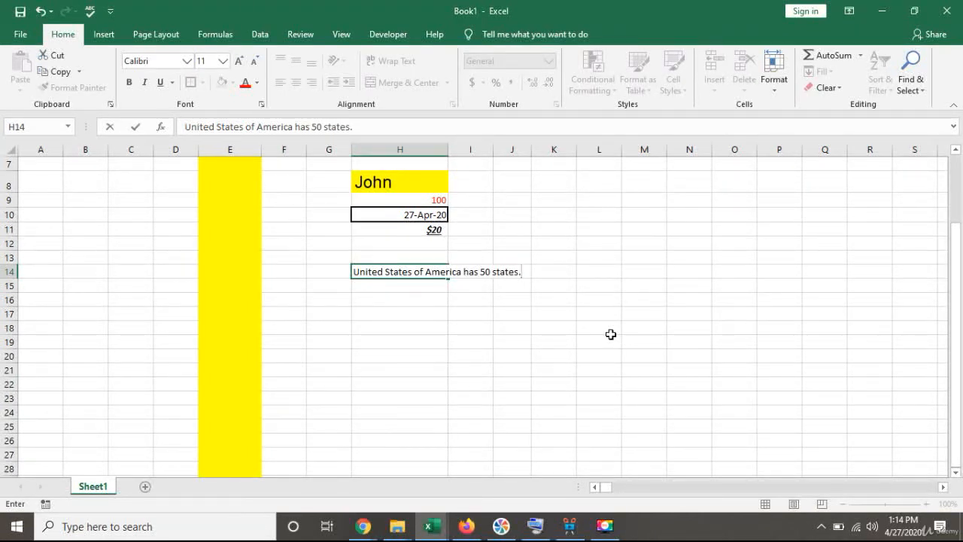
key(Up)
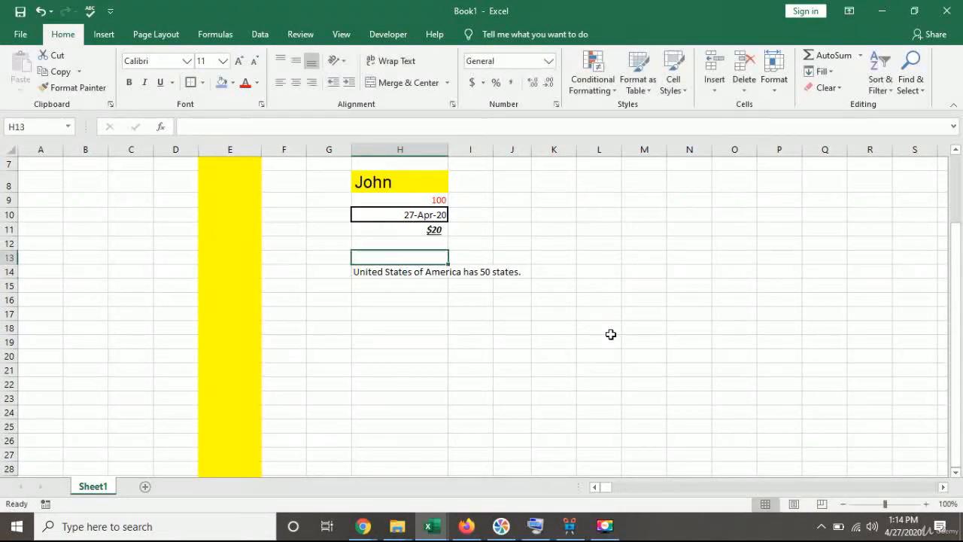
Wrap the sentence in cell H14 so it fits within the column's width.
key(Down)
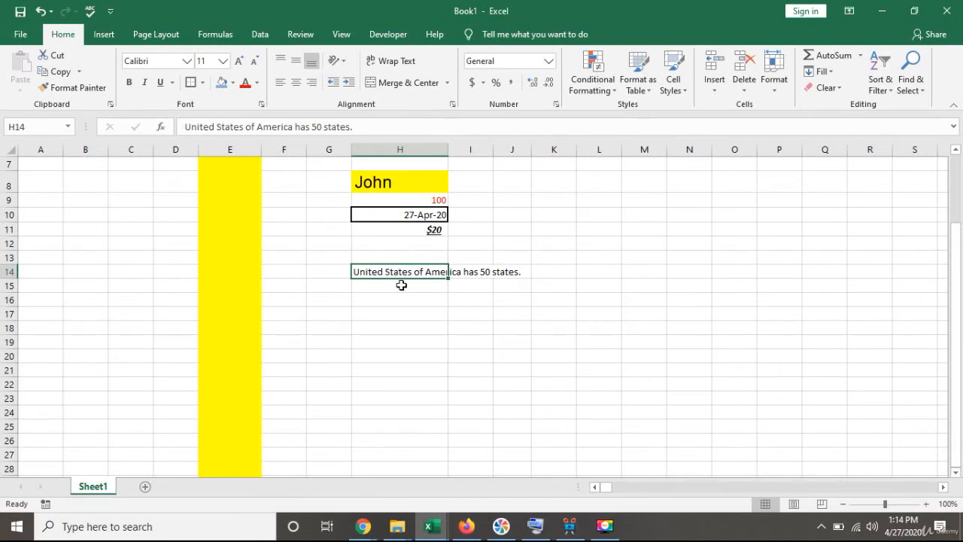
click(399, 63)
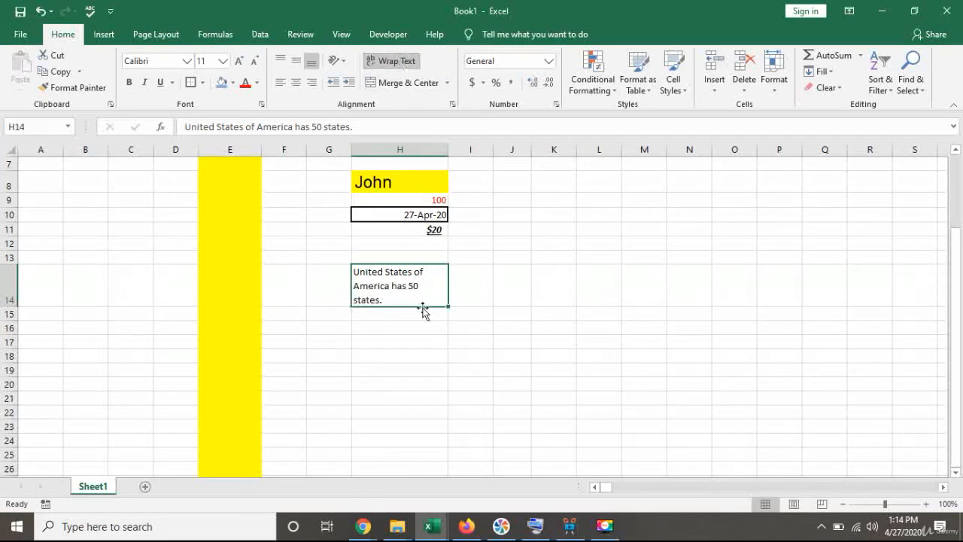
click(402, 353)
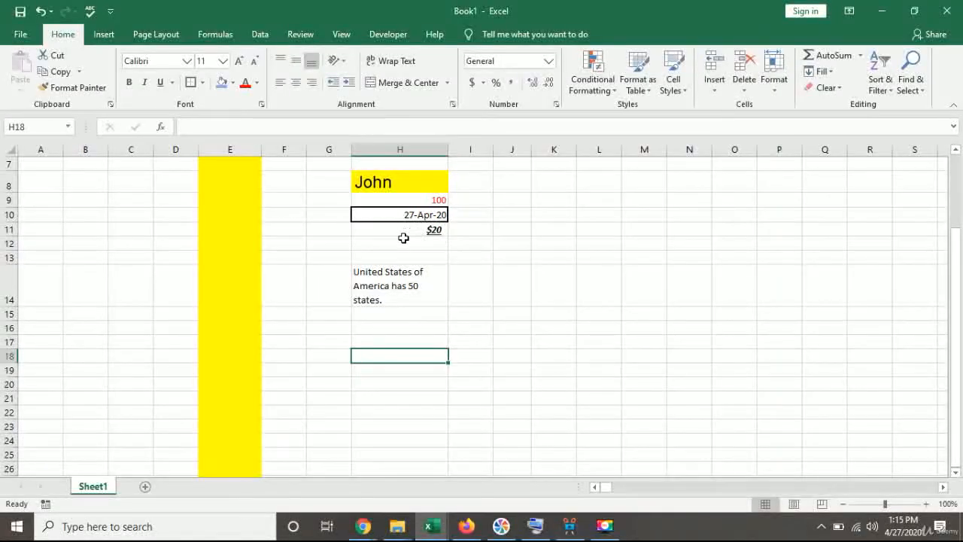
Select the entire column E, and then the entire row 14.
click(240, 149)
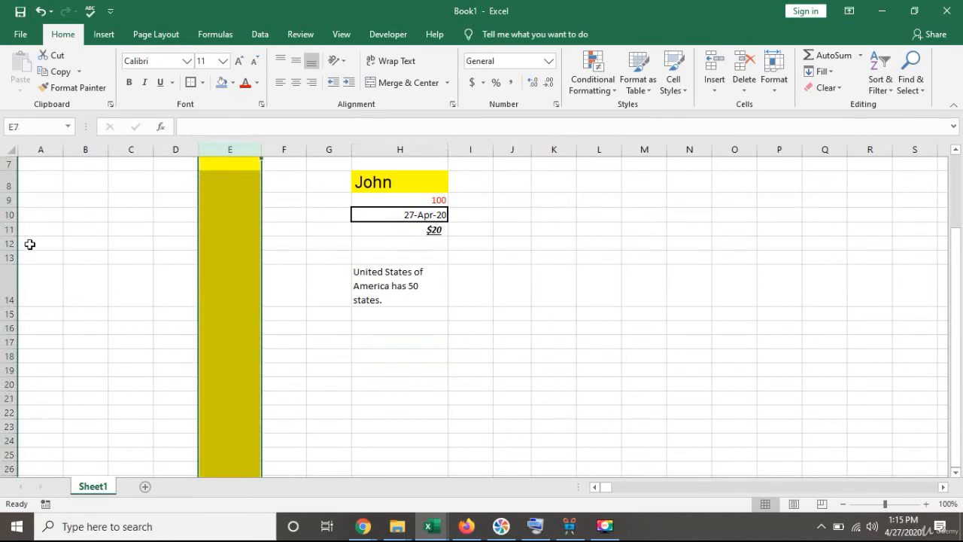
click(6, 294)
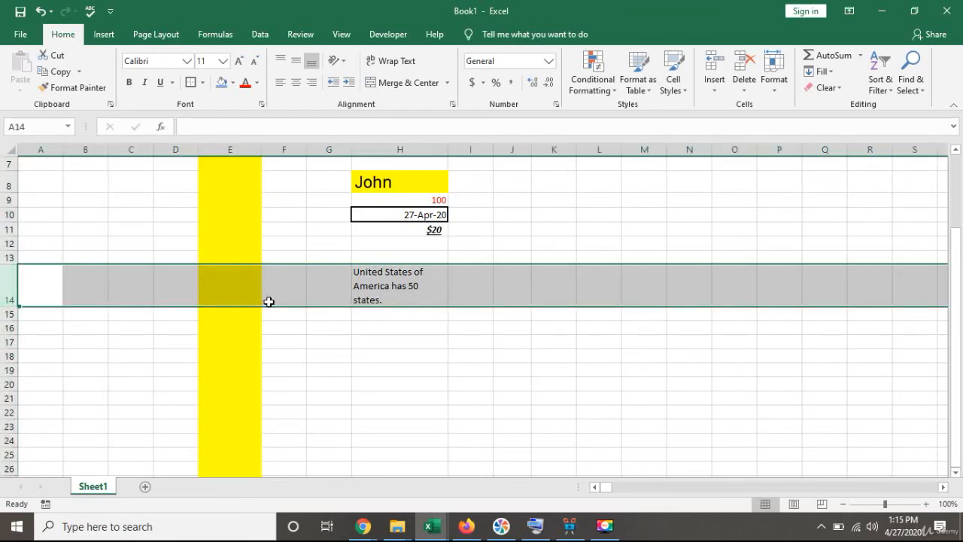
click(254, 328)
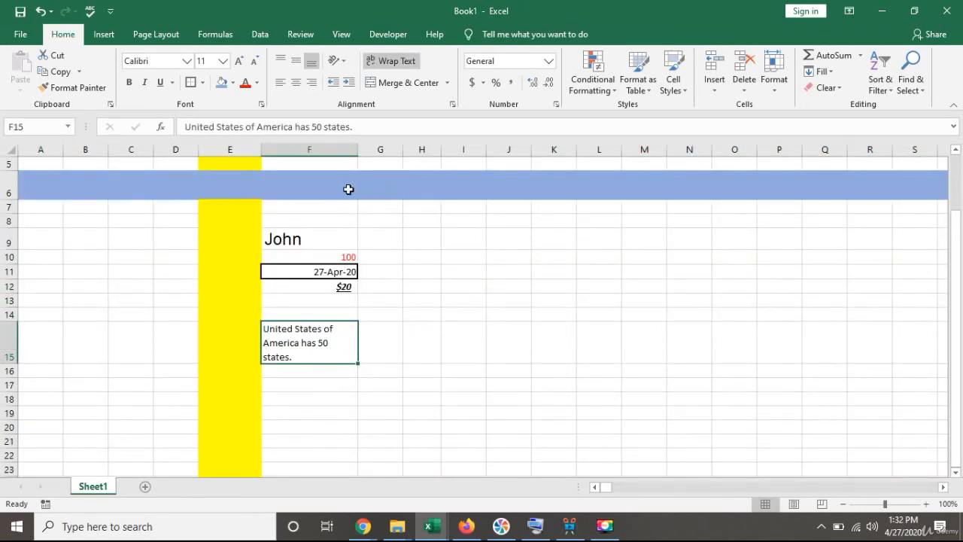
Fill the entire column D with a gray background color.
scroll(284, 224, up, 2)
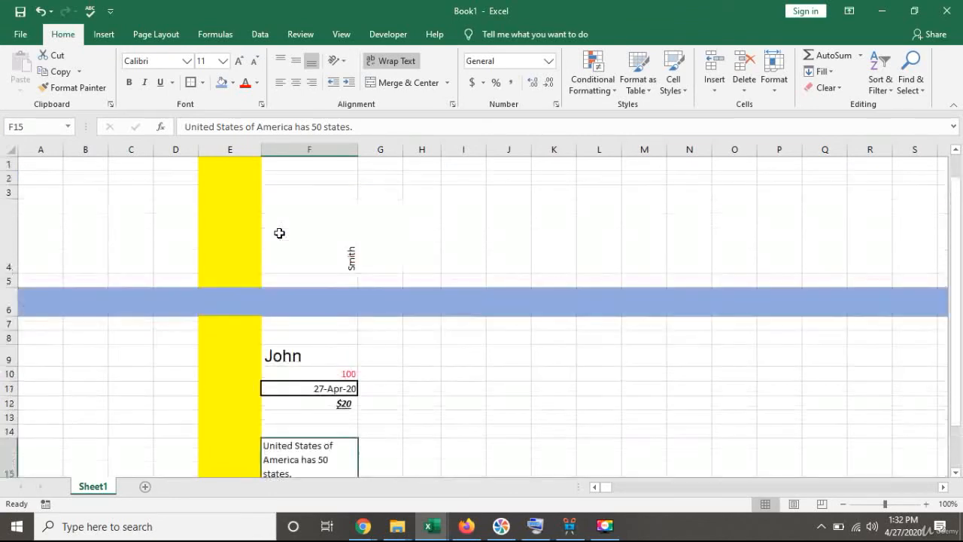
click(237, 149)
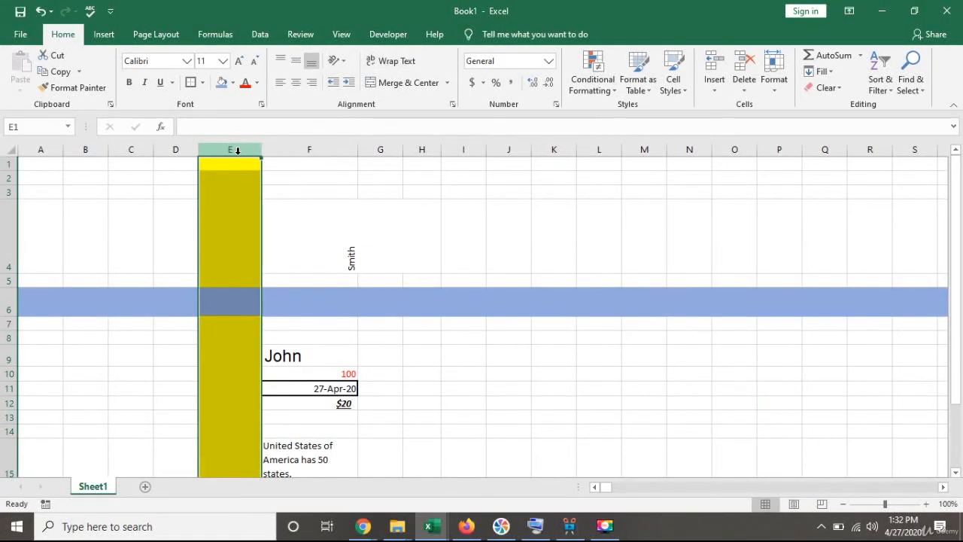
click(175, 145)
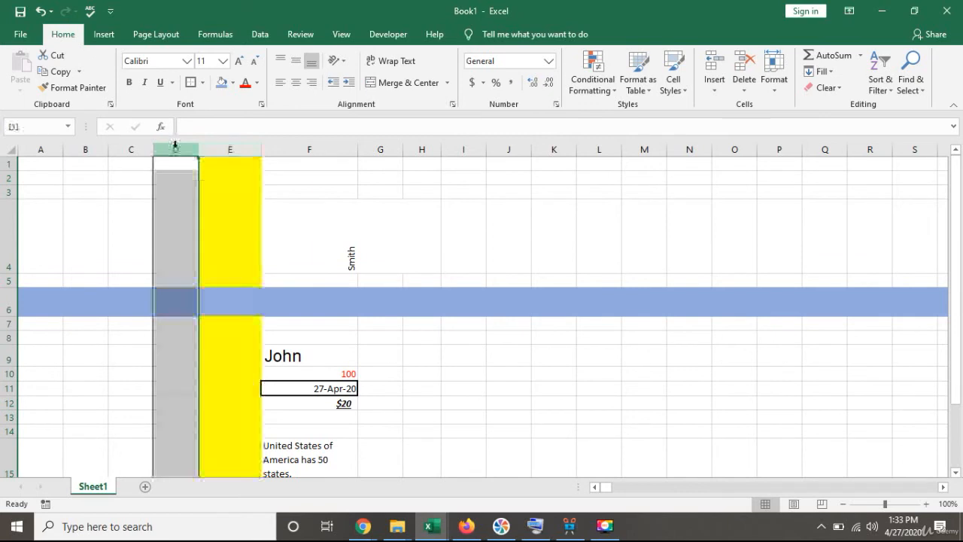
click(202, 83)
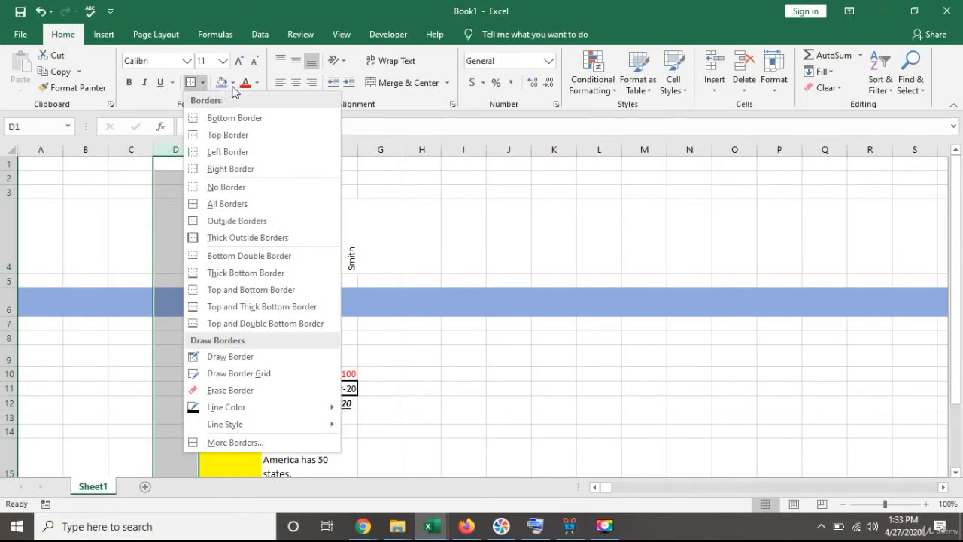
click(233, 83)
click(232, 128)
click(219, 214)
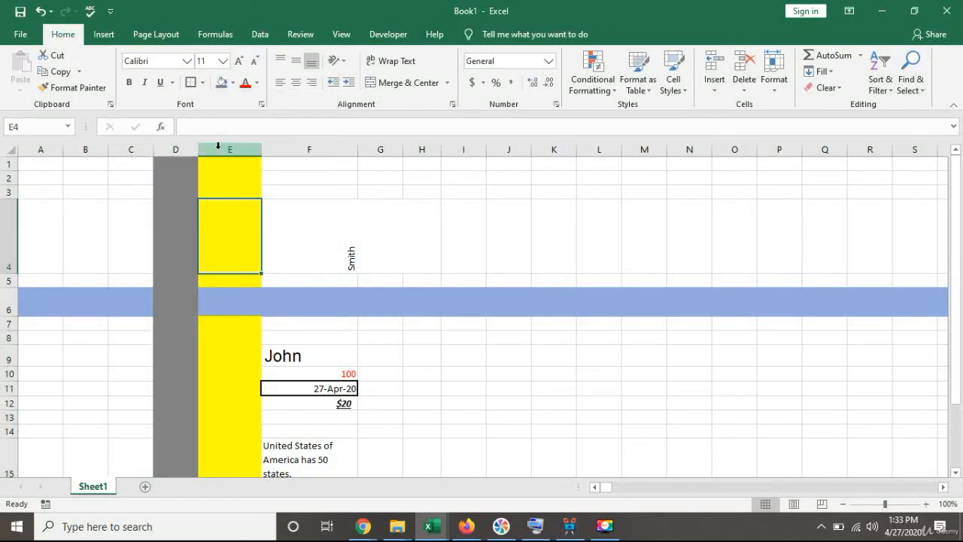
Insert a new column before the yellow column E.
click(218, 147)
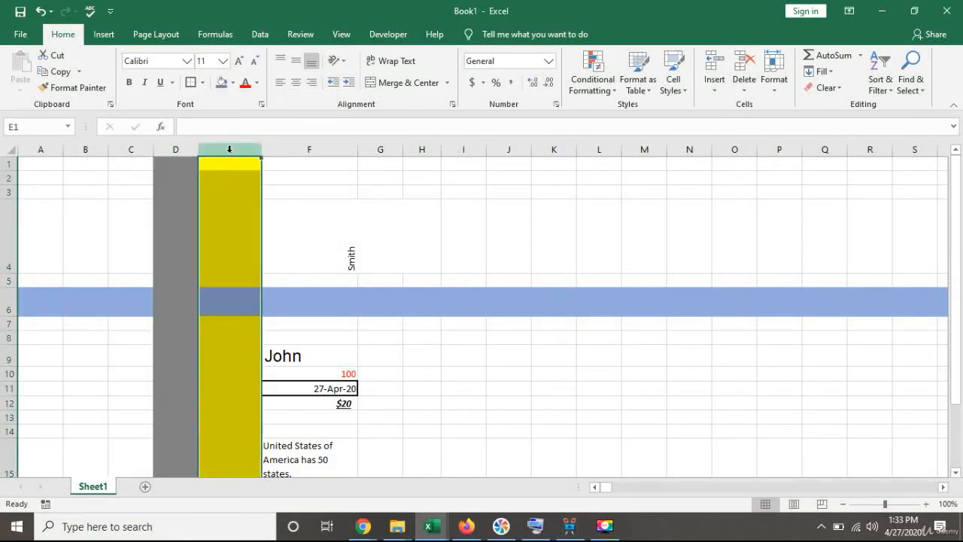
right_click(224, 146)
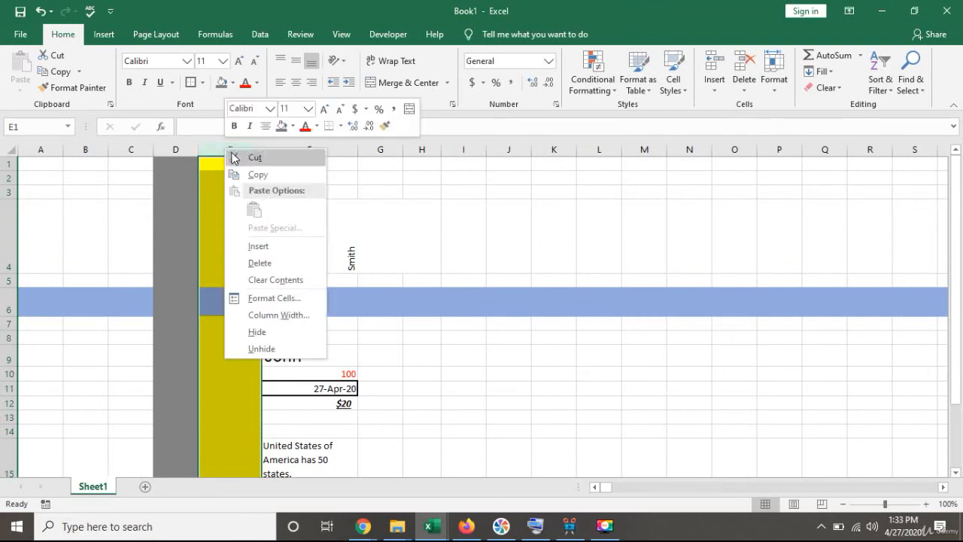
click(263, 247)
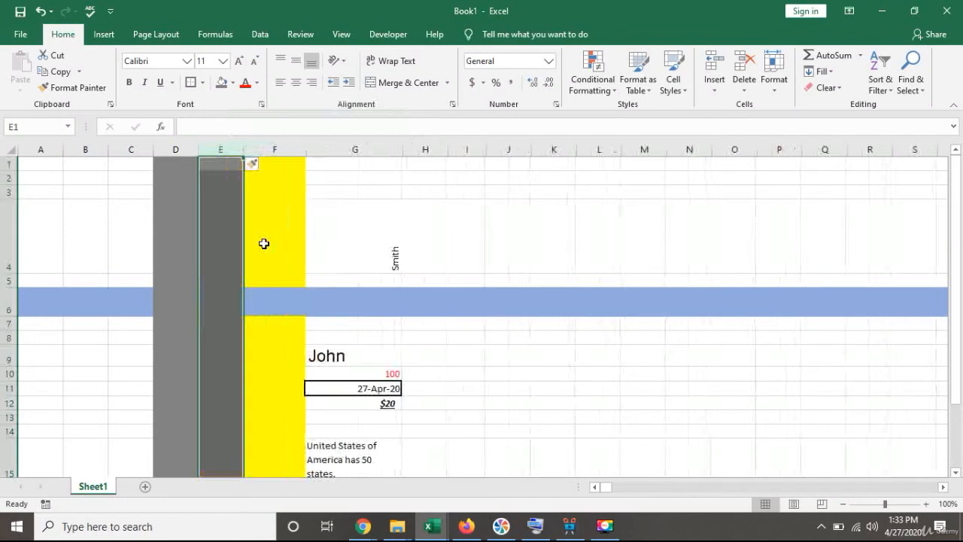
click(224, 235)
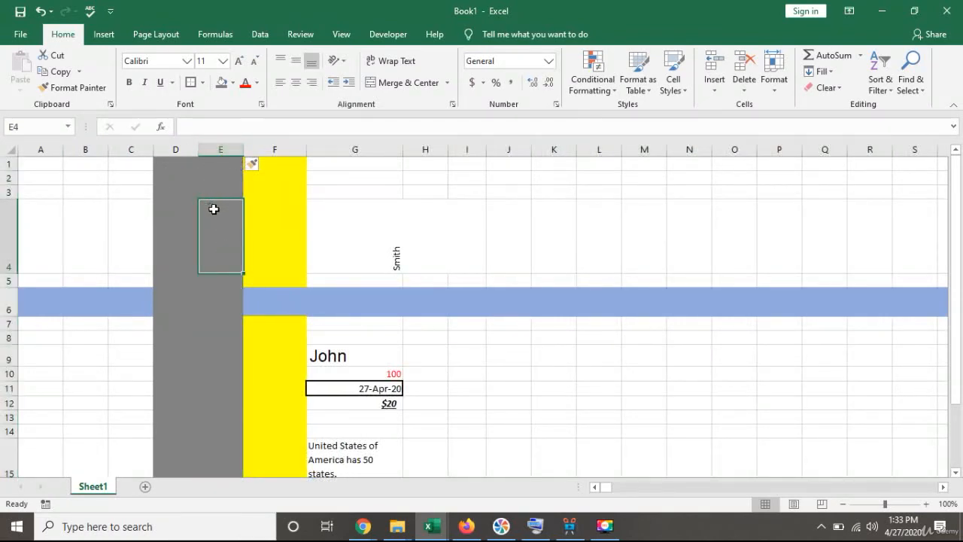
Fill the entire row 7, just below the blue row, with the same gray color.
click(5, 322)
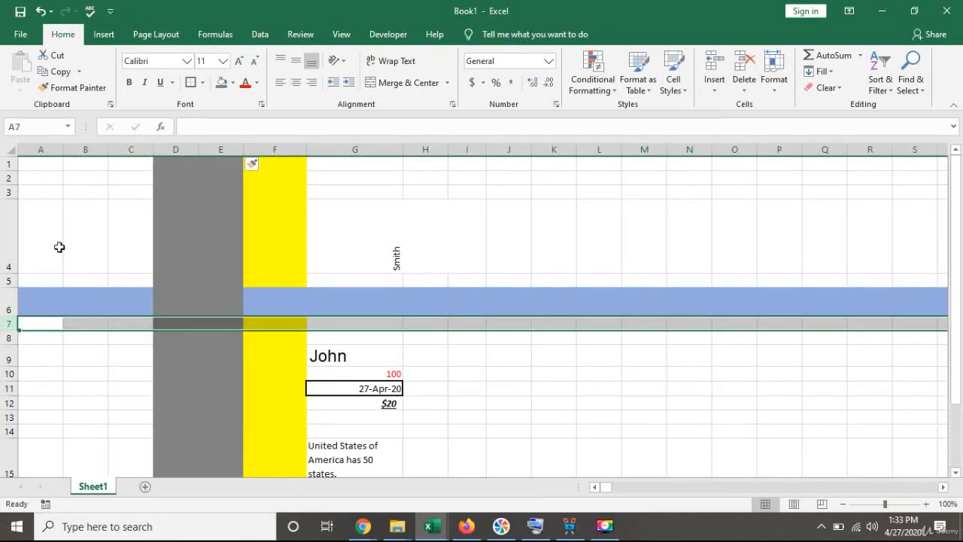
click(221, 82)
click(194, 354)
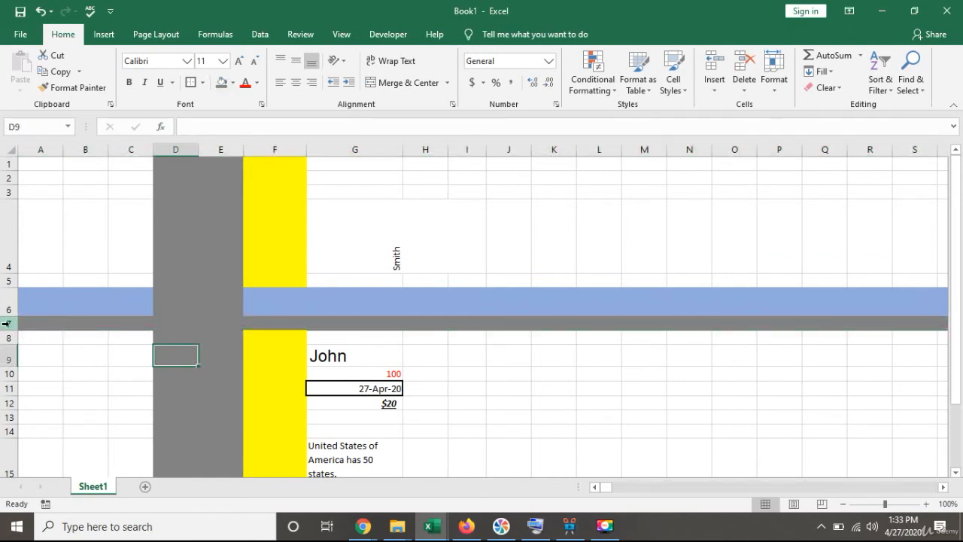
Insert a new row above the gray row 7.
click(6, 322)
right_click(6, 323)
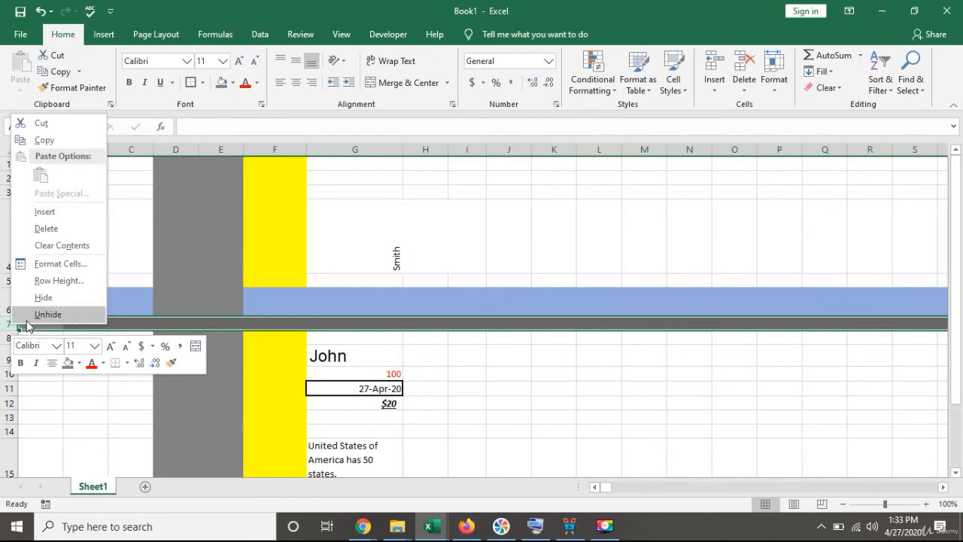
click(44, 211)
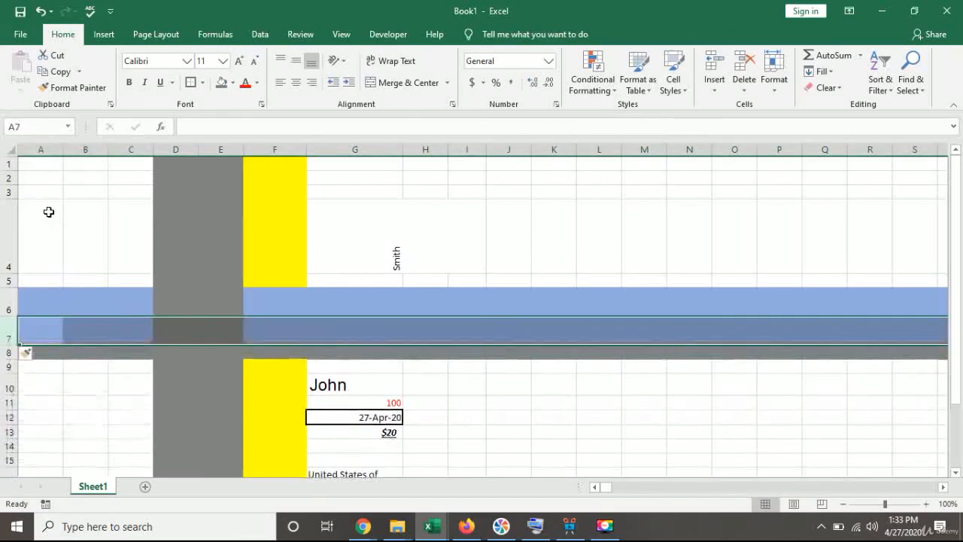
click(235, 404)
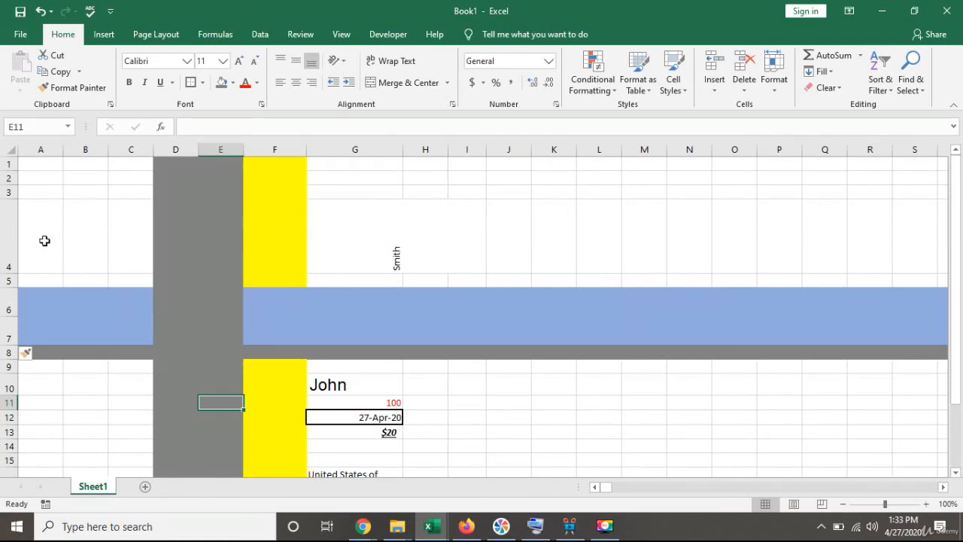
Delete the tall row 4 that contains the rotated text.
click(7, 237)
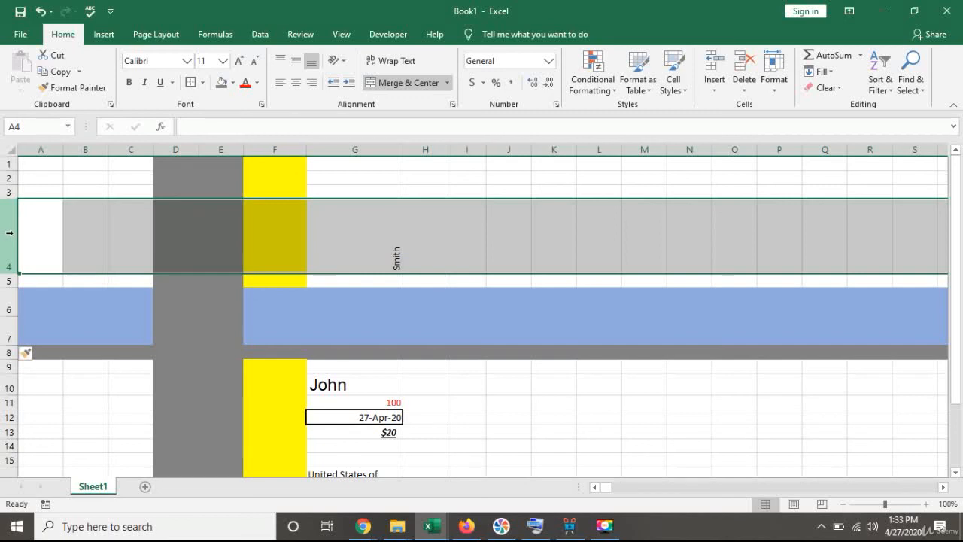
right_click(9, 232)
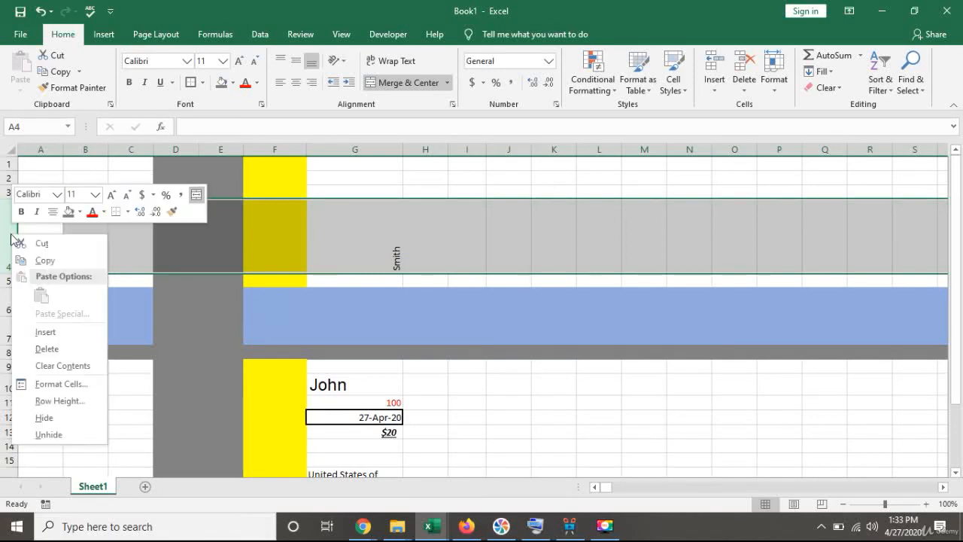
click(56, 352)
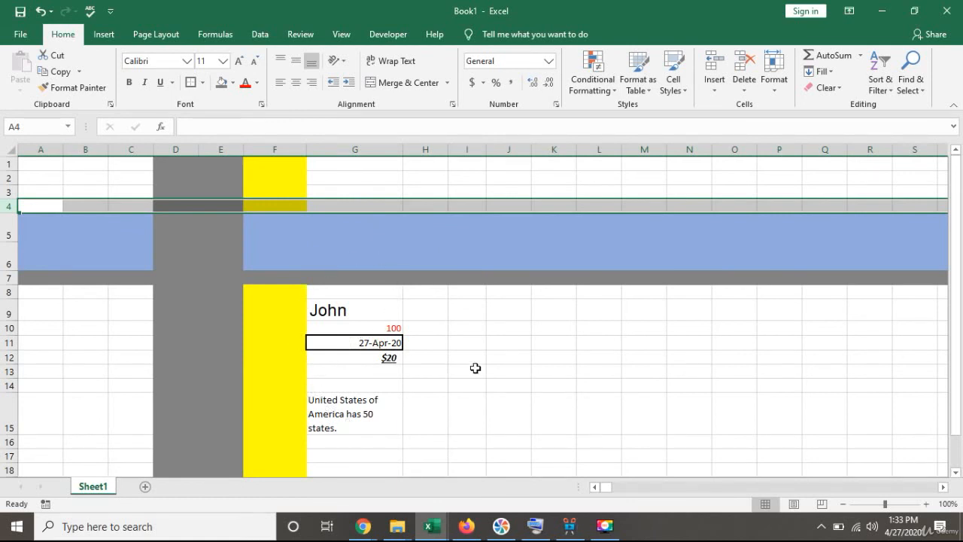
click(363, 394)
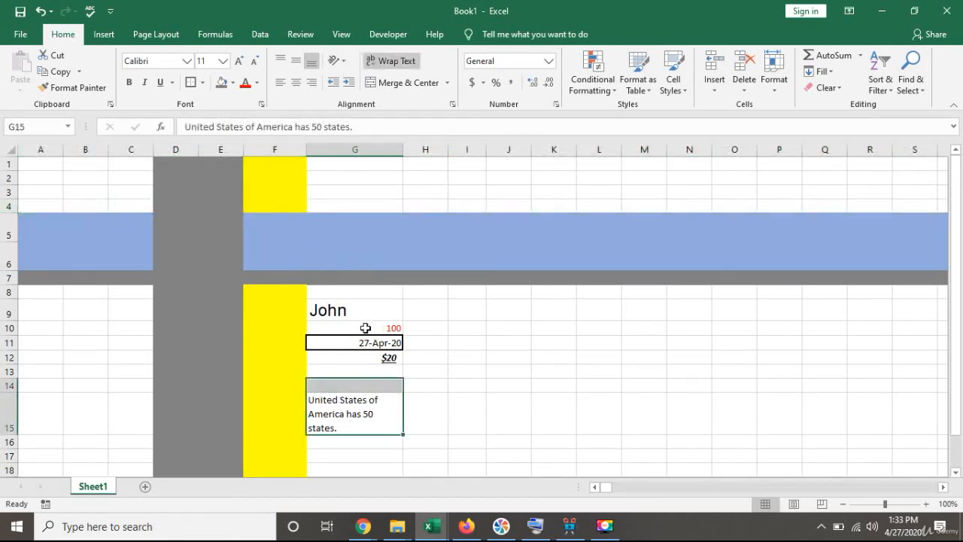
Delete the entire column G, which holds the formatted entries and the wrapped sentence.
click(354, 148)
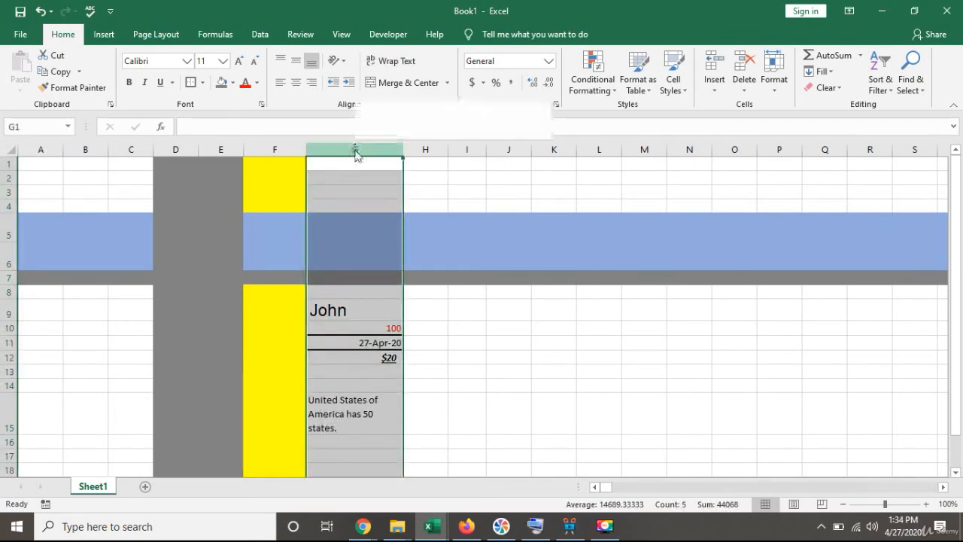
right_click(355, 148)
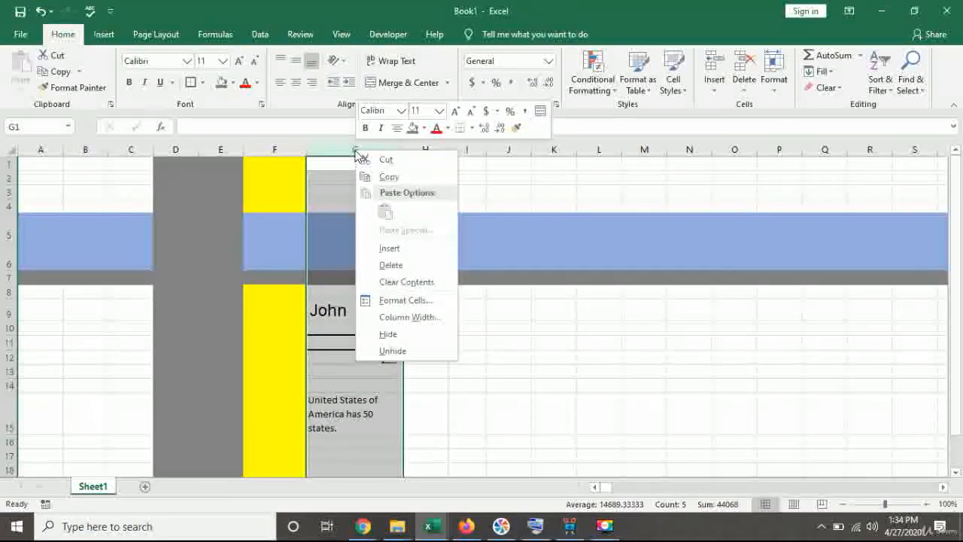
click(405, 266)
click(333, 361)
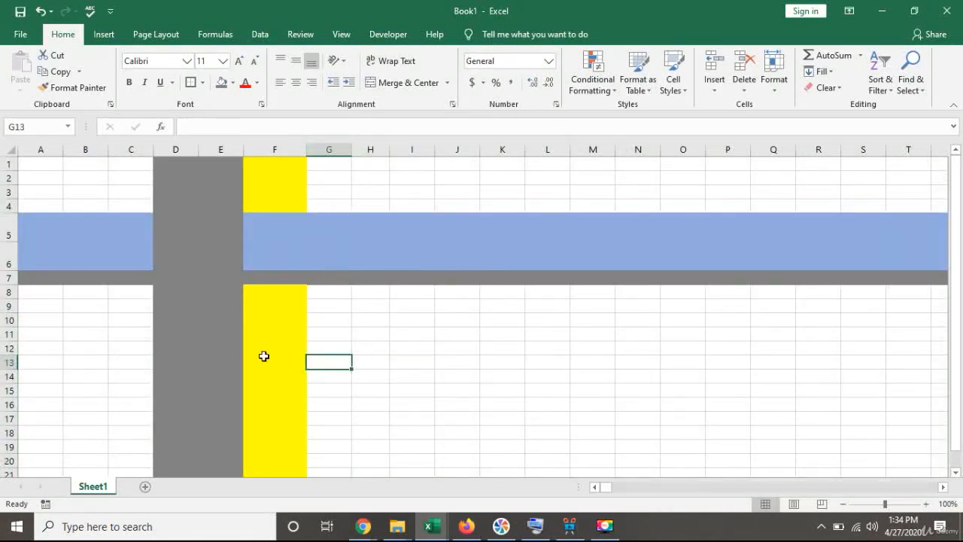